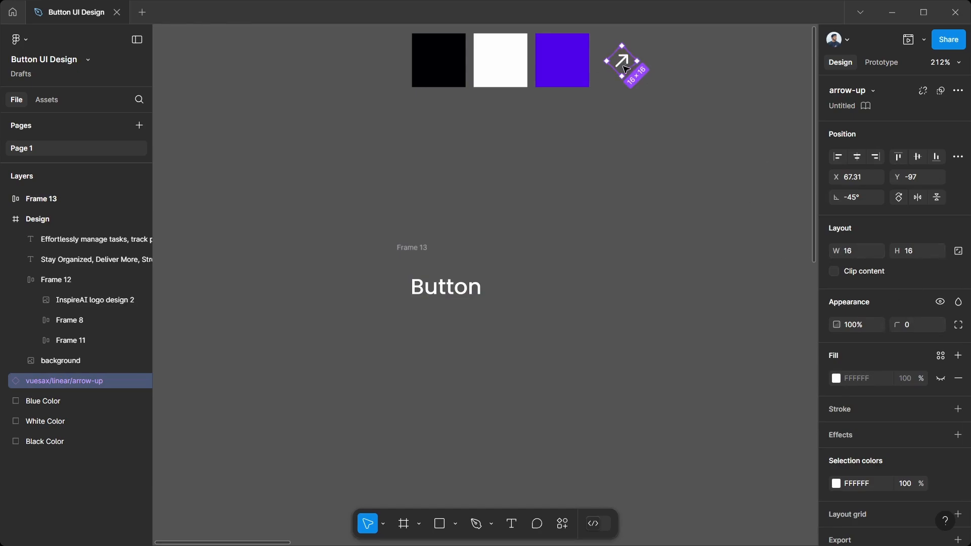
# Step: Place a copy of the arrow icon after the text in the Button frame and set the frame's item gap to 2
pyautogui.moveTo(627, 69); pyautogui.dragTo(492, 286)
pyautogui.click(412, 248)
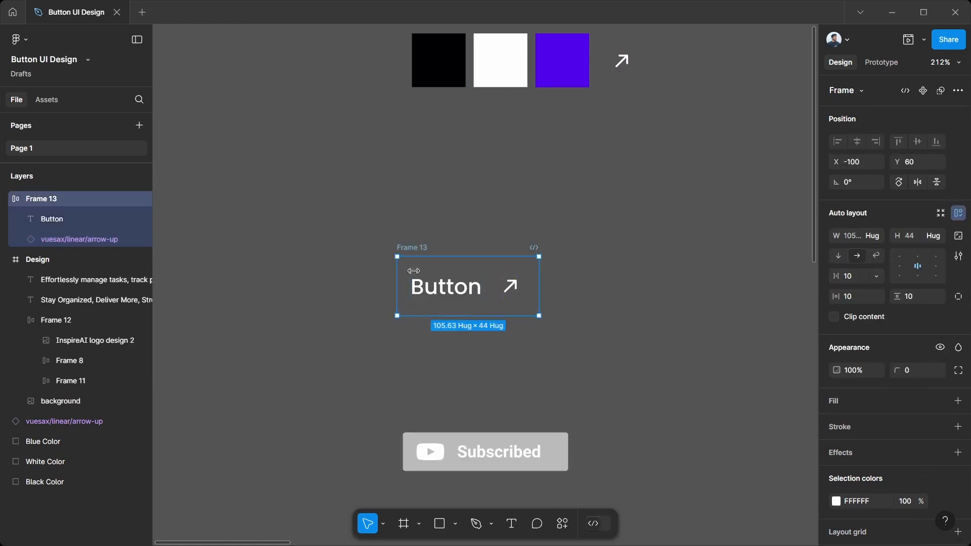
pyautogui.click(849, 279)
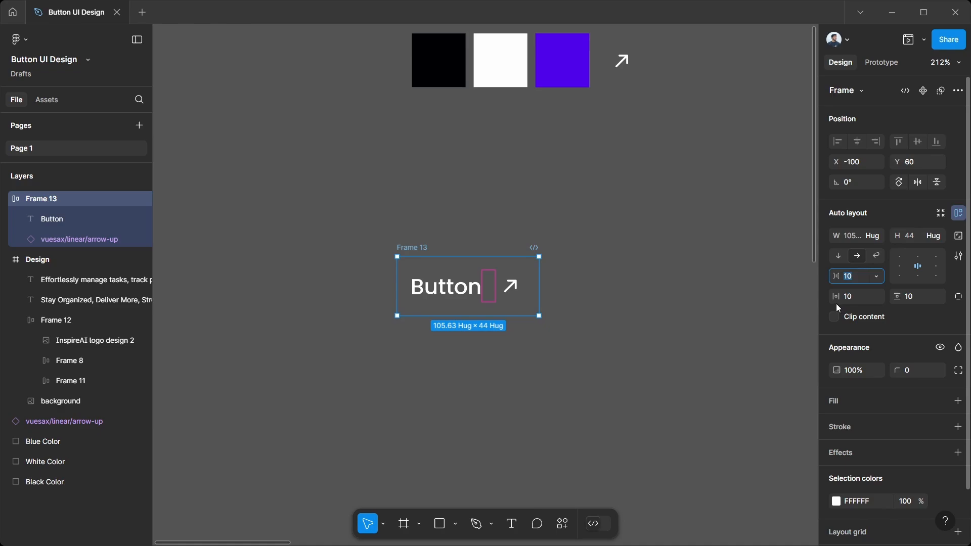
pyautogui.write('2')
pyautogui.press('Return')
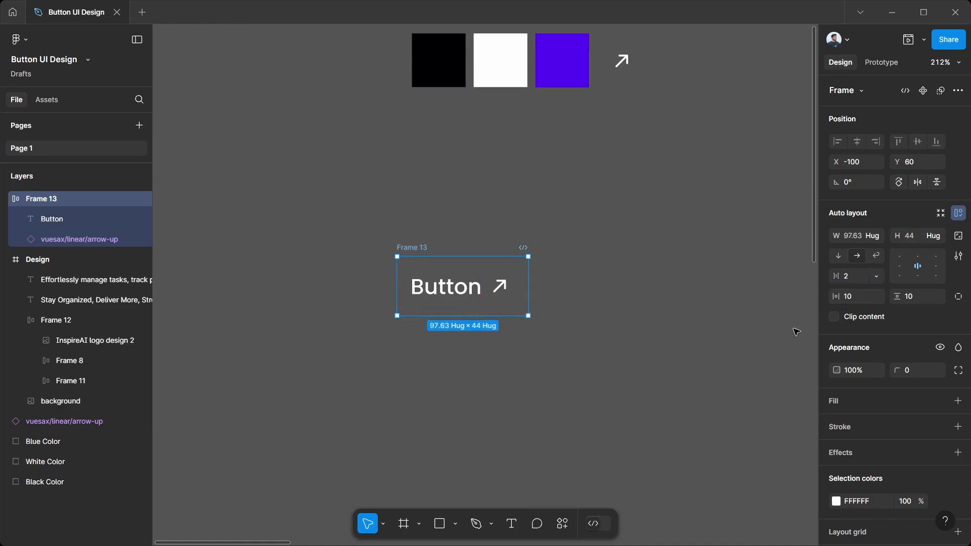
# Step: Set the button frame's horizontal padding to 24 and vertical padding to 12
pyautogui.click(858, 299)
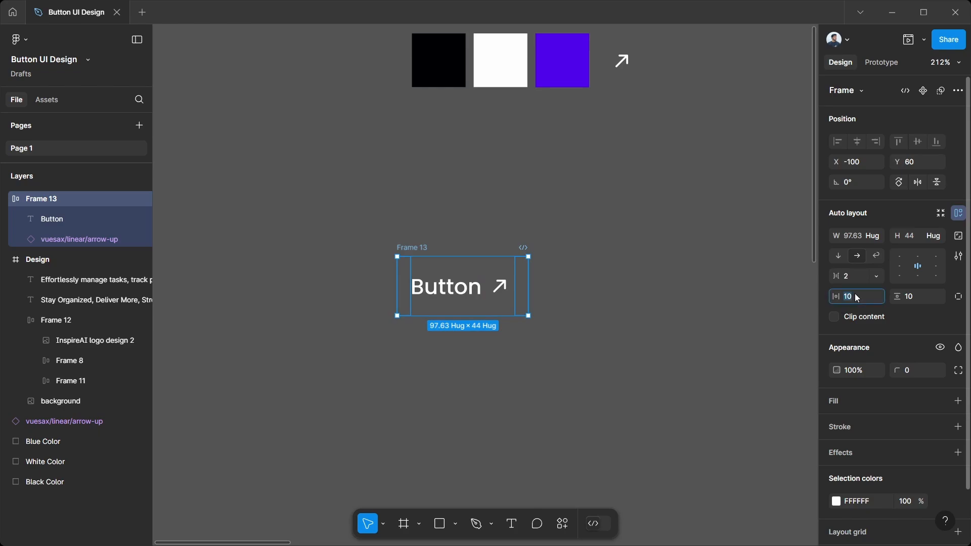
pyautogui.write('24')
pyautogui.press('Return')
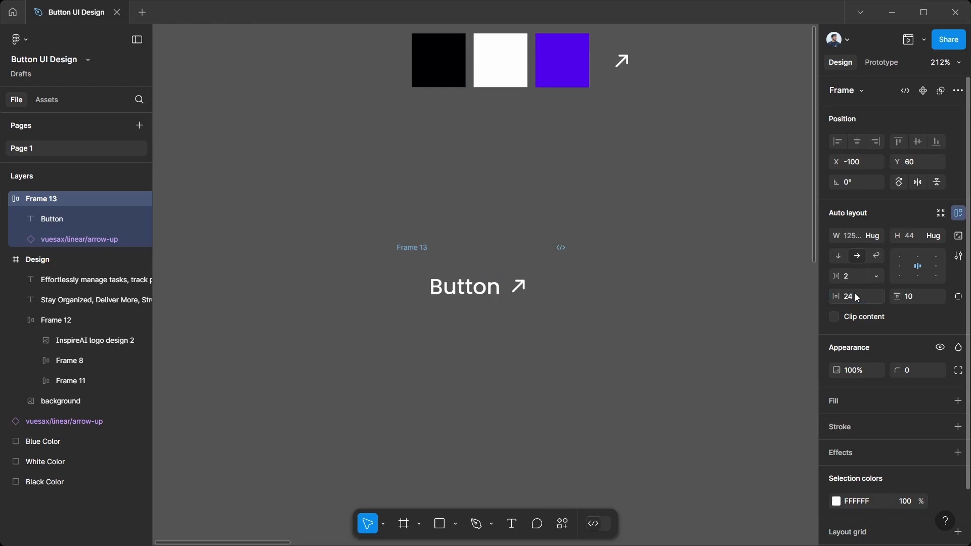
pyautogui.click(908, 299)
pyautogui.write('12')
pyautogui.press('Return')
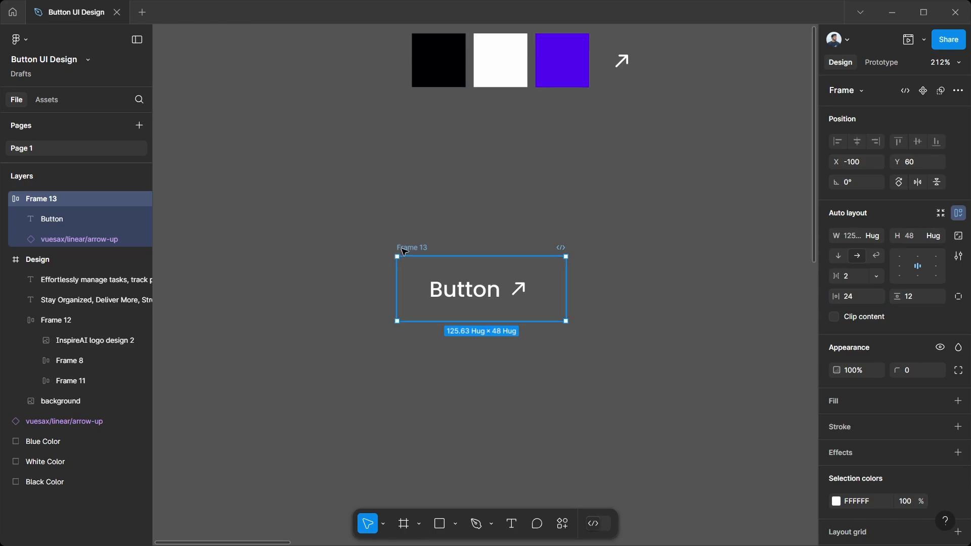
# Step: Round the button frame's corners to a radius of 50 and add a white FFFFFF fill
pyautogui.click(909, 373)
pyautogui.write('5')
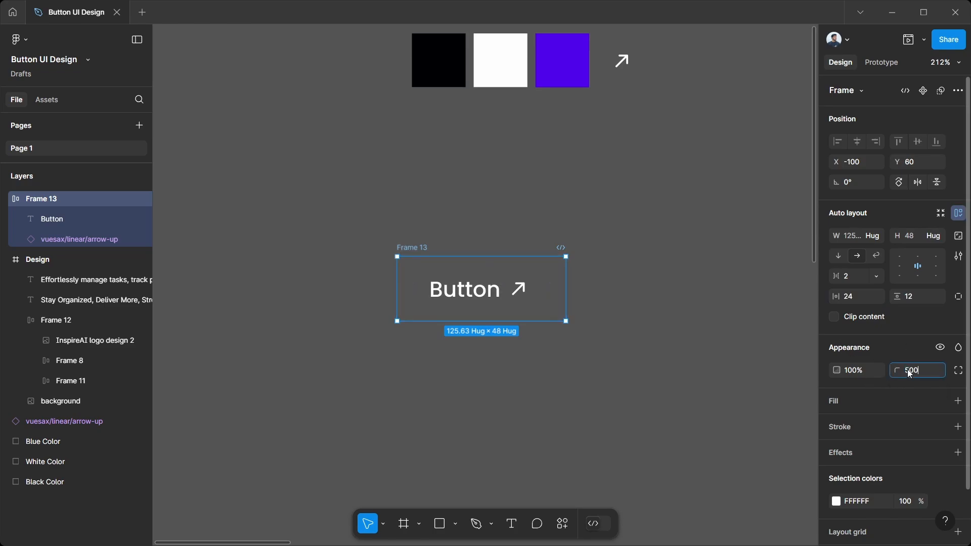
pyautogui.write('0')
pyautogui.press('Return')
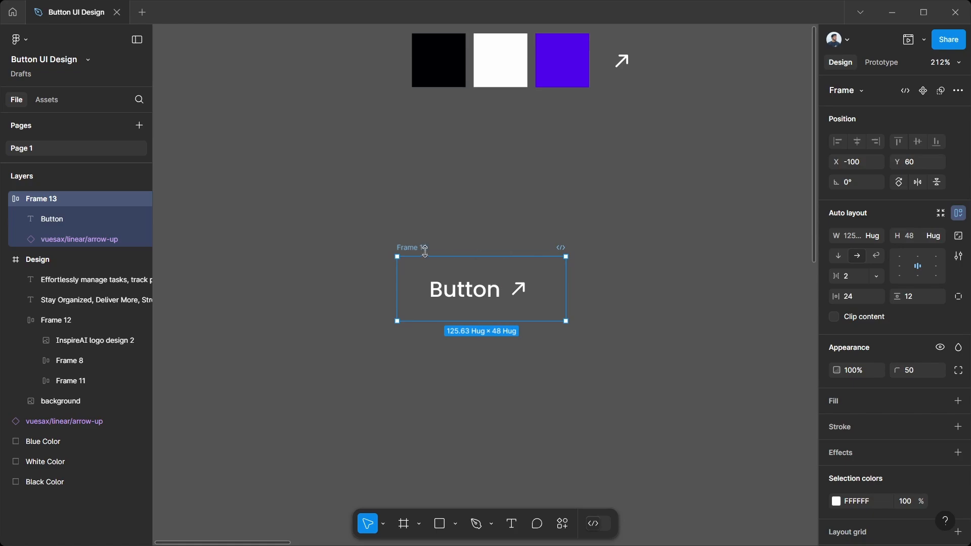
pyautogui.click(959, 402)
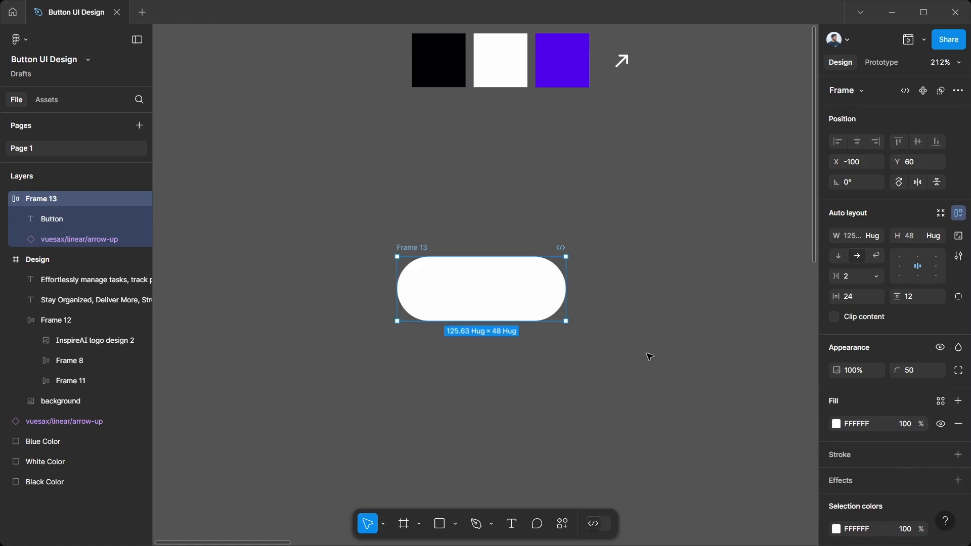
pyautogui.click(488, 150)
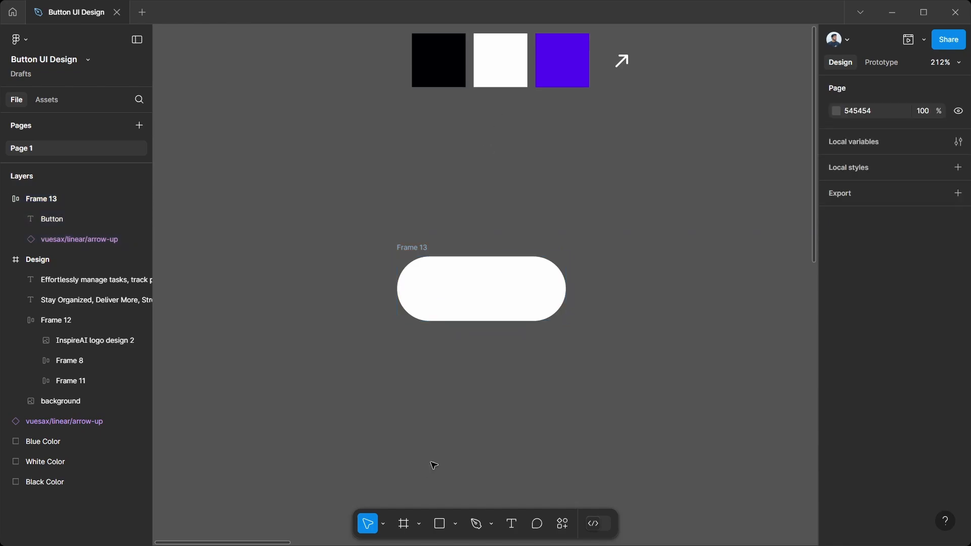
# Step: Draw a rectangle about 126 wide directly below the button frame and set its height to 48 to match the button
pyautogui.click(441, 525)
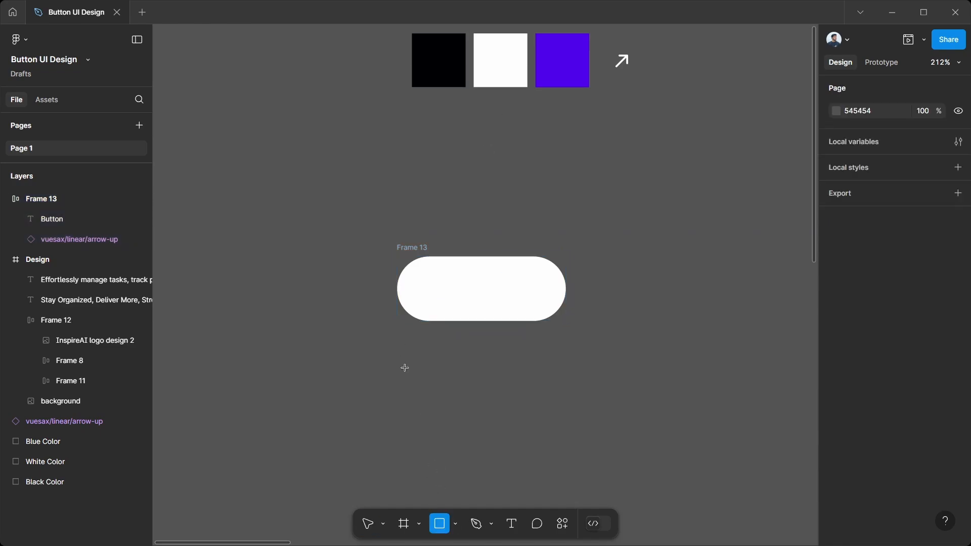
pyautogui.moveTo(397, 340); pyautogui.dragTo(568, 387)
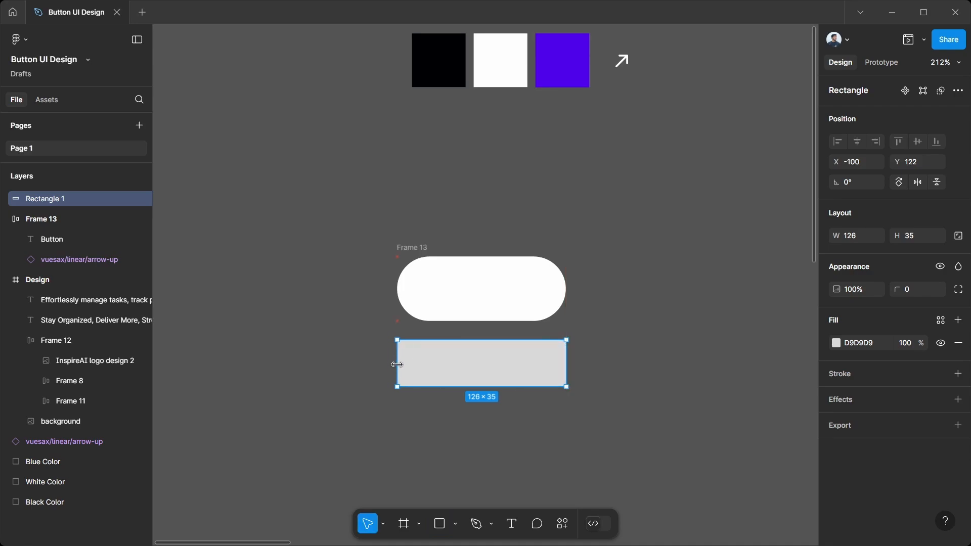
pyautogui.click(422, 250)
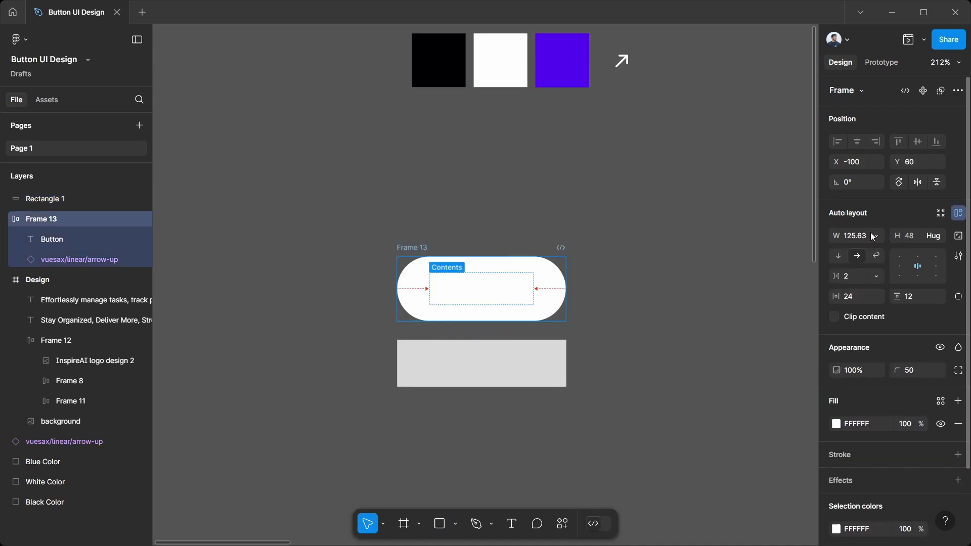
pyautogui.click(907, 235)
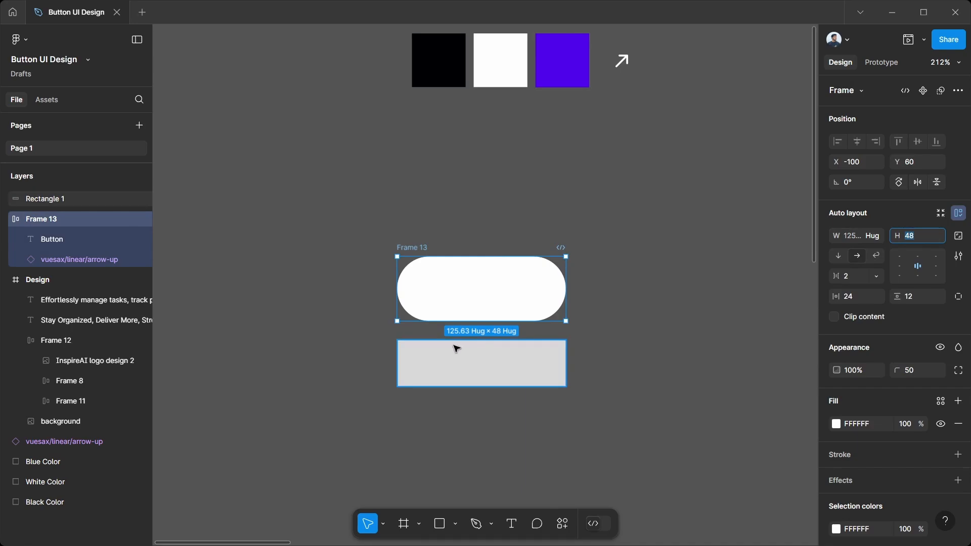
pyautogui.click(455, 347)
pyautogui.click(921, 239)
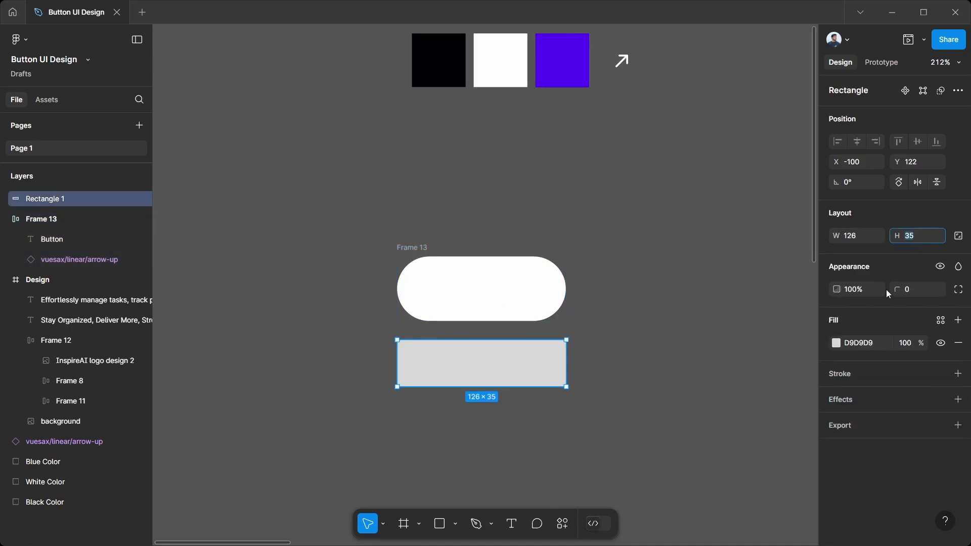
pyautogui.write('48')
pyautogui.press('Return')
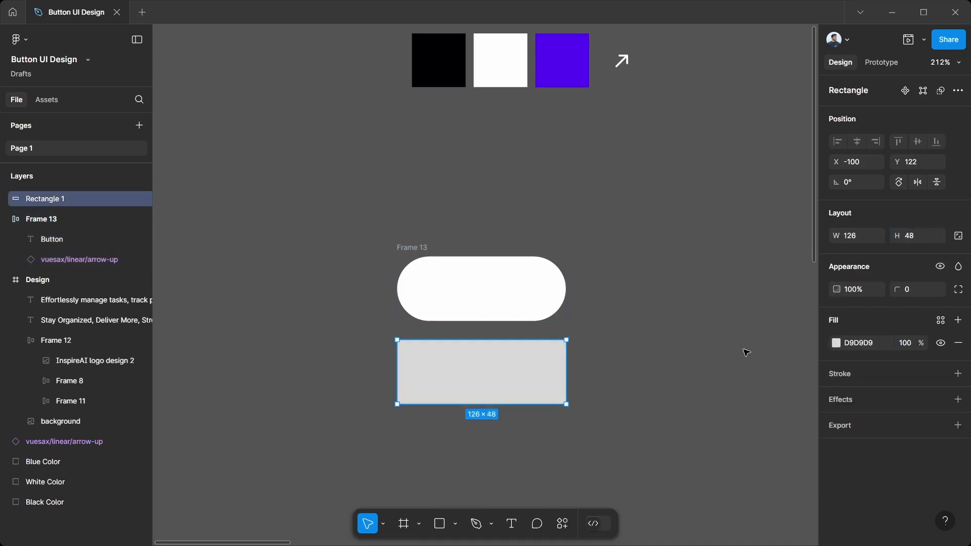
# Step: Fill the new rectangle with the black sampled from the black color swatch
pyautogui.click(836, 344)
pyautogui.click(685, 403)
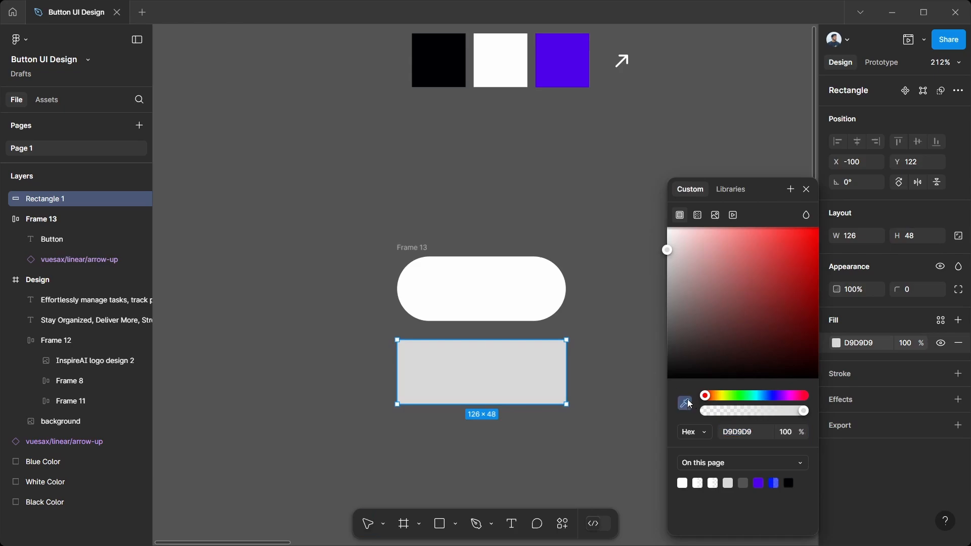
pyautogui.click(457, 71)
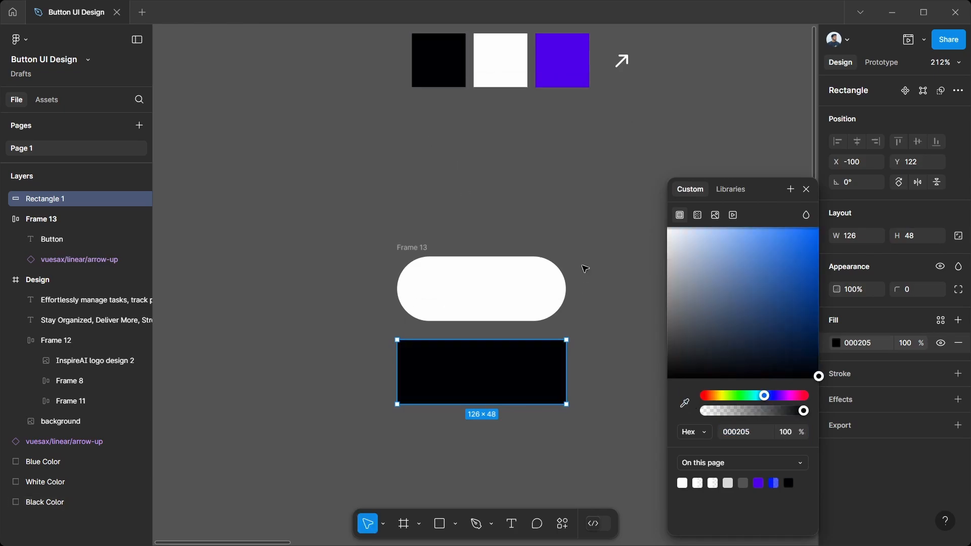
pyautogui.click(602, 377)
# Step: Reduce the black rectangle to one fifth of the button's width by setting its width to 126/5
pyautogui.click(531, 373)
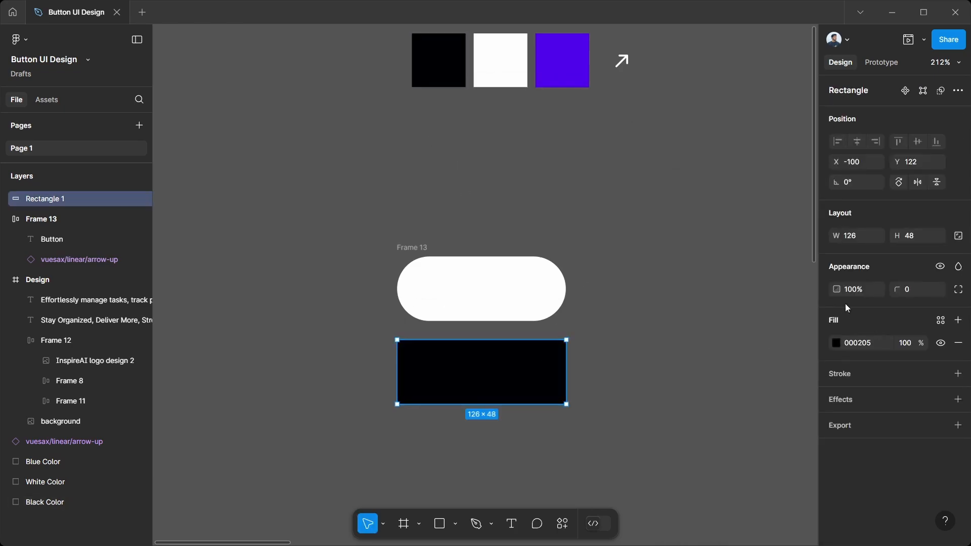
pyautogui.click(448, 302)
pyautogui.click(426, 247)
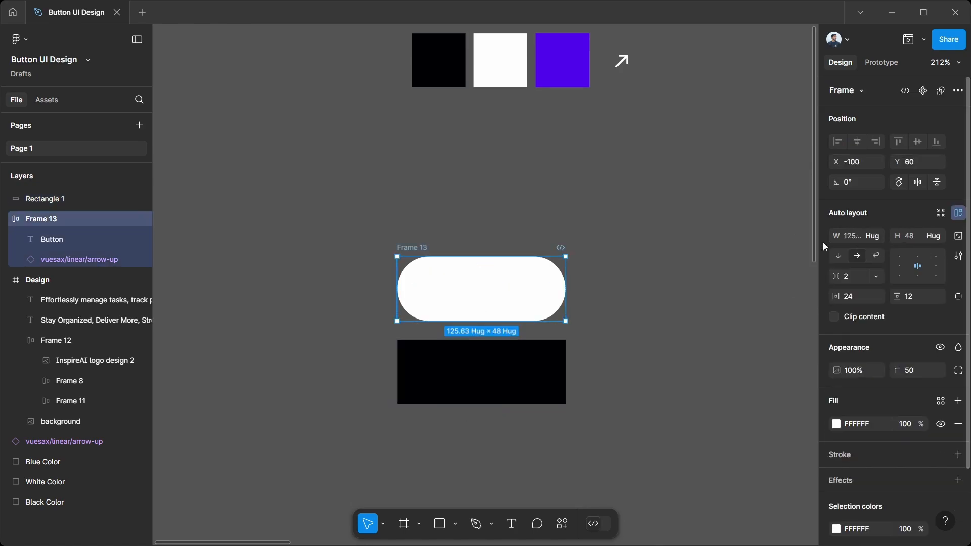
pyautogui.click(440, 386)
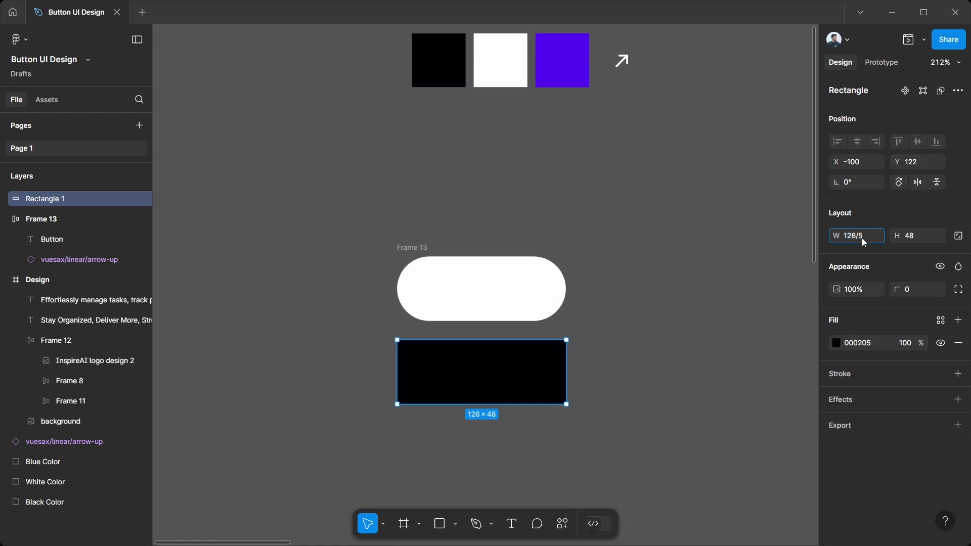
pyautogui.press('Return')
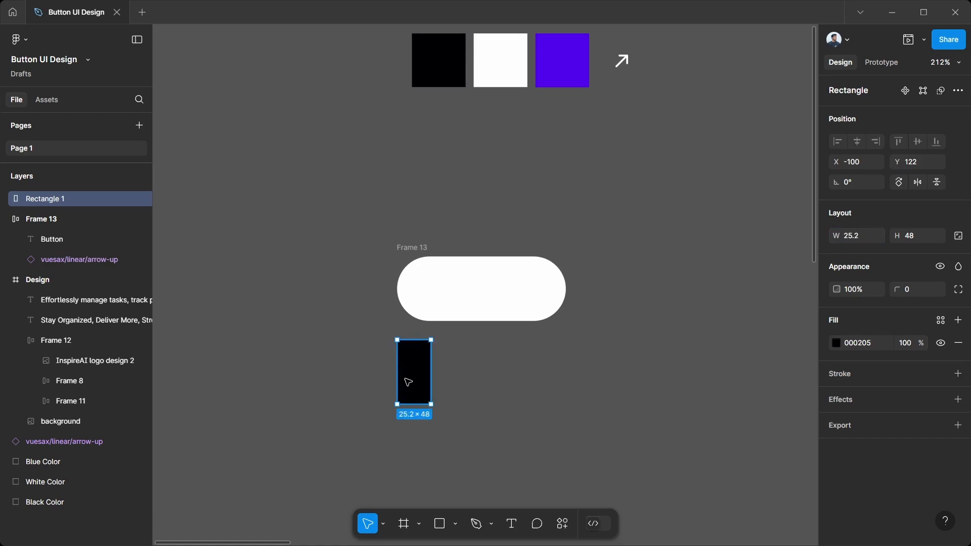
# Step: Remove auto layout from the button frame
pyautogui.click(527, 288)
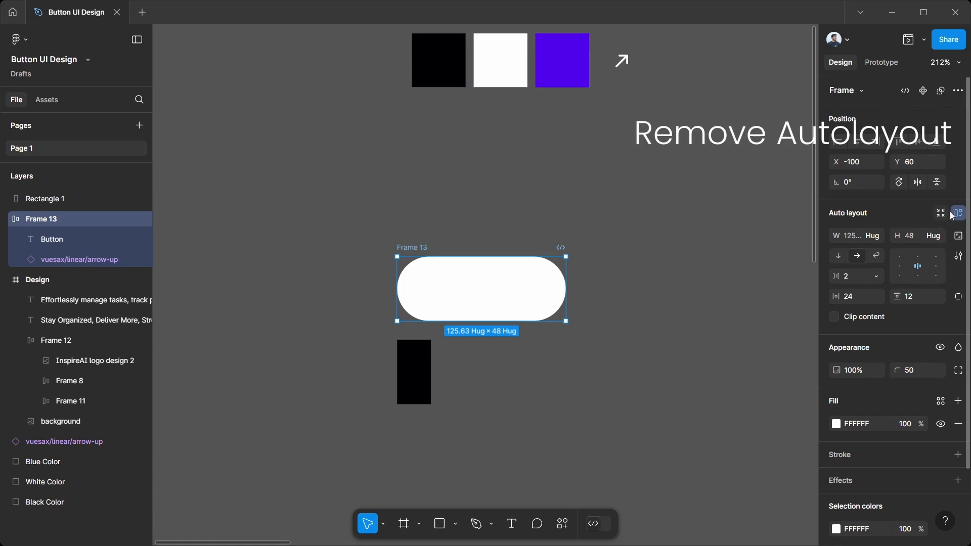
pyautogui.rightClick(415, 247)
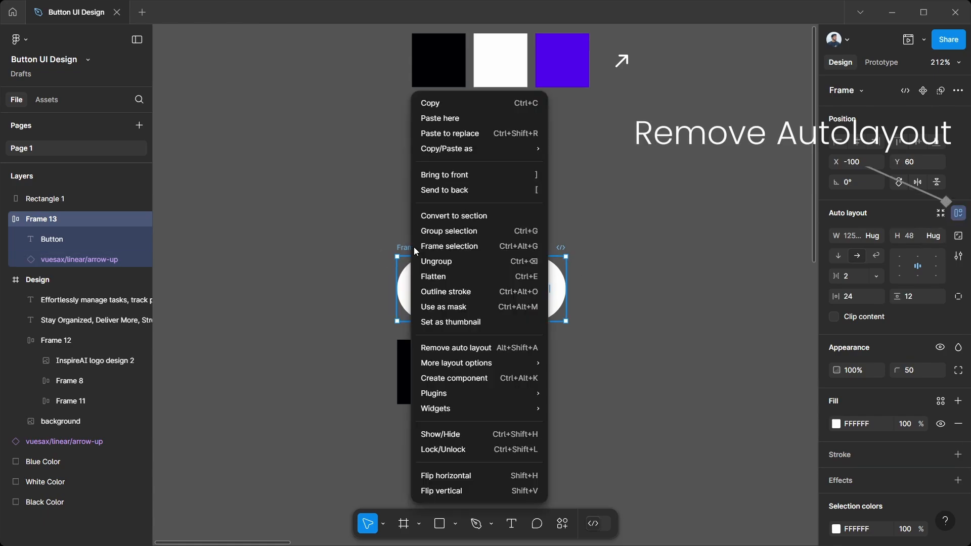
pyautogui.click(456, 348)
# Step: Move the narrow black rectangle inside the button frame at its left edge and enable content clipping on the frame
pyautogui.click(412, 363)
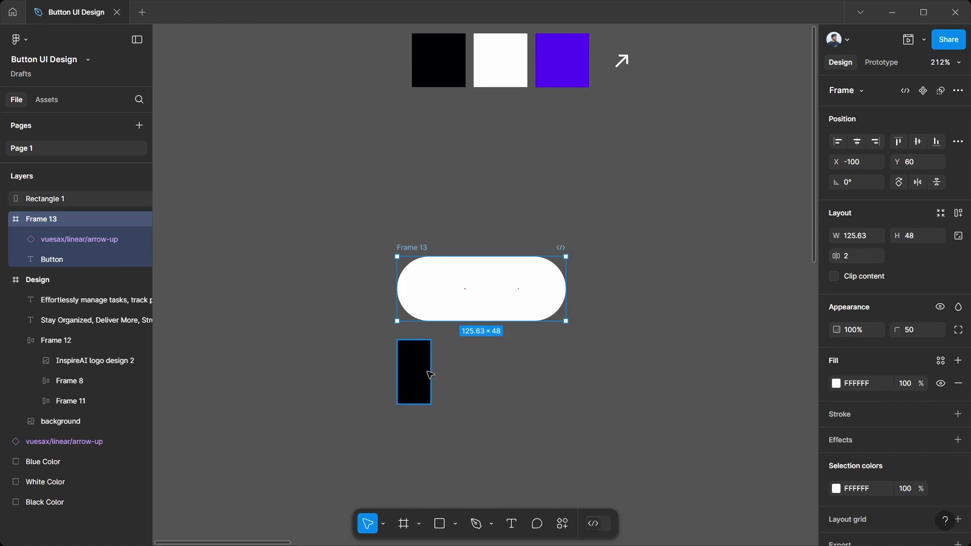
pyautogui.moveTo(418, 386); pyautogui.dragTo(418, 302)
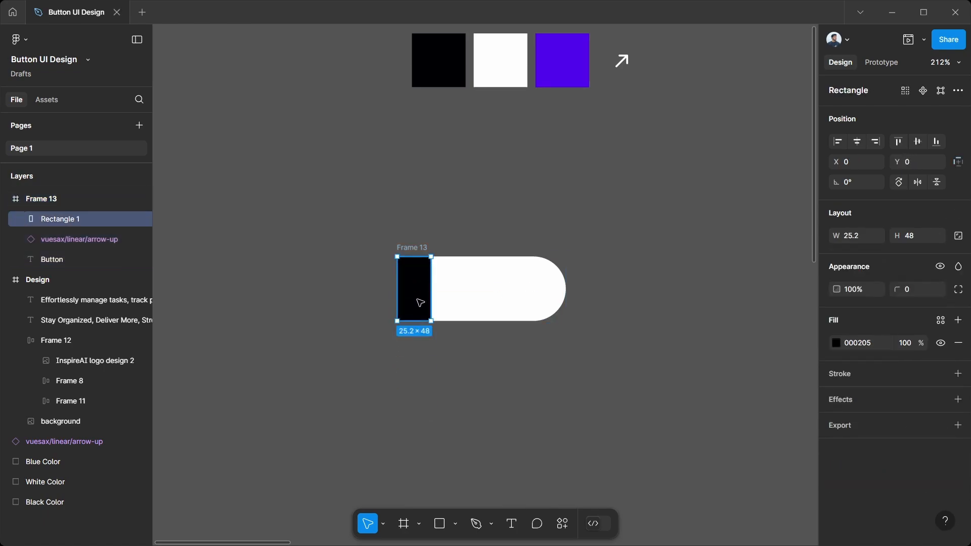
pyautogui.click(410, 249)
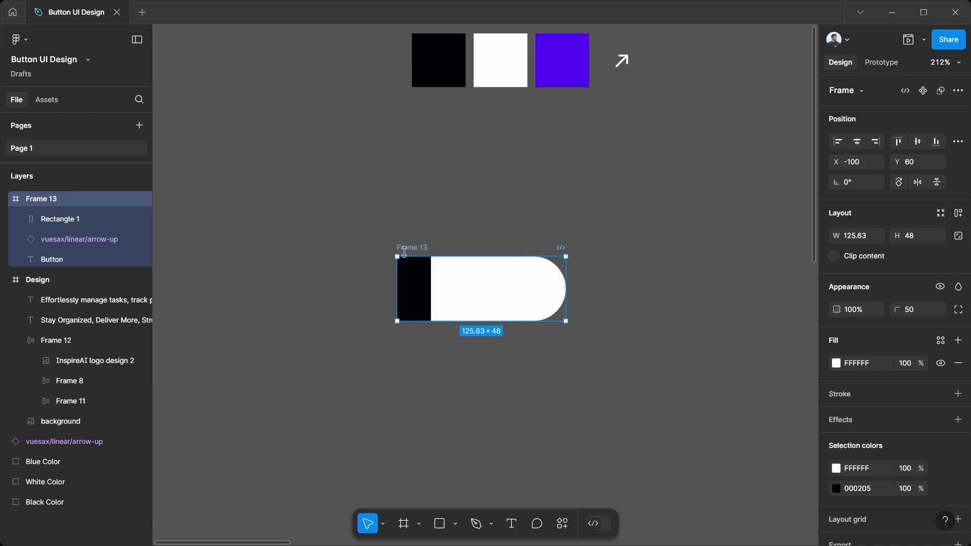
pyautogui.click(834, 257)
# Step: Duplicate the black rectangle four times side by side at 25 px intervals across the button frame
pyautogui.click(414, 292)
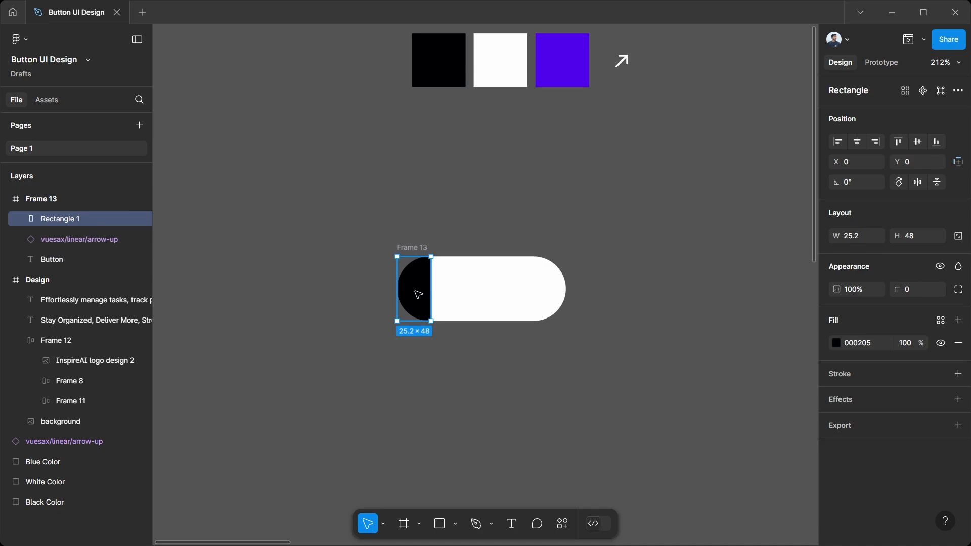
pyautogui.hotkey('ctrl', 'd')
pyautogui.moveTo(417, 295); pyautogui.dragTo(453, 295)
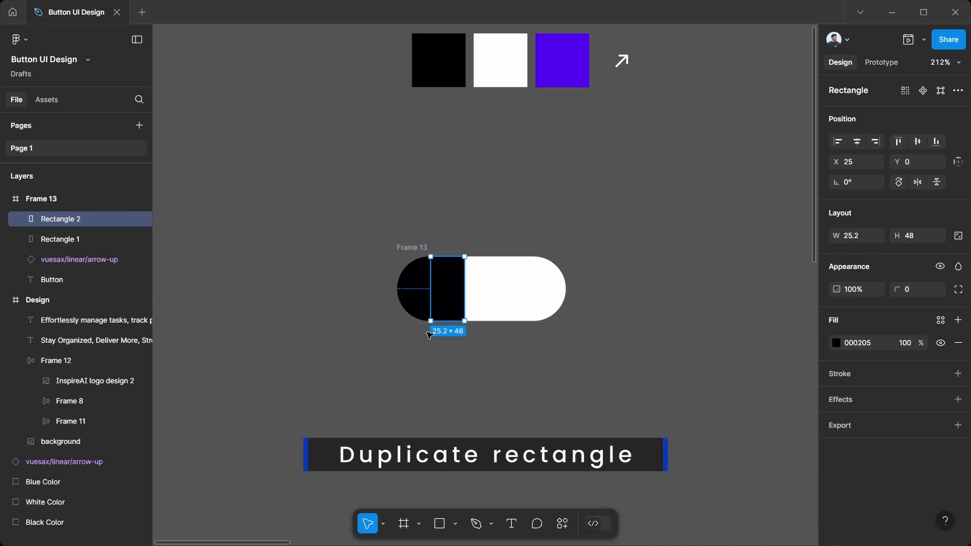
pyautogui.hotkey('ctrl', 'd')
pyautogui.hotkey('ctrl', 'd')
pyautogui.hotkey('ctrl', 'd')
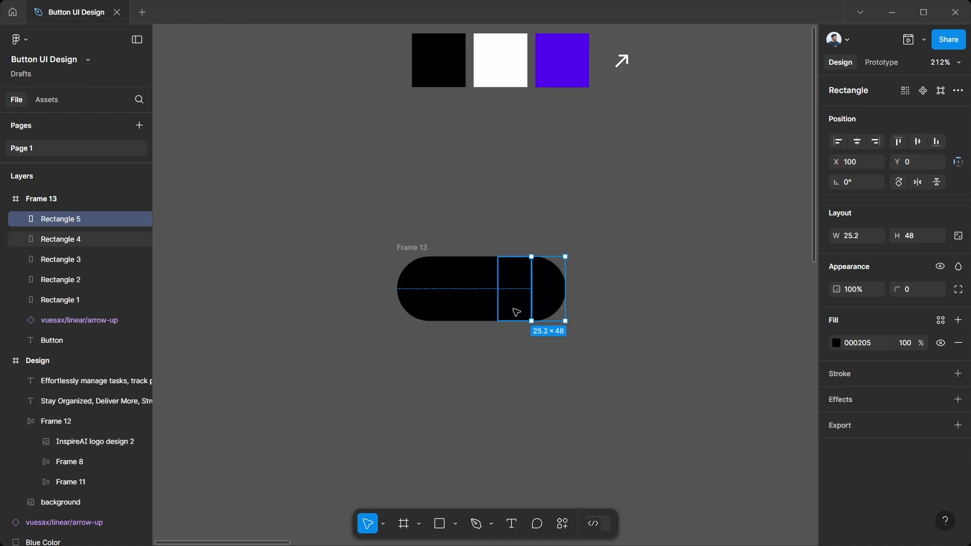
# Step: Move the Button text and arrow icon layers above all the rectangles within the button frame
pyautogui.click(417, 248)
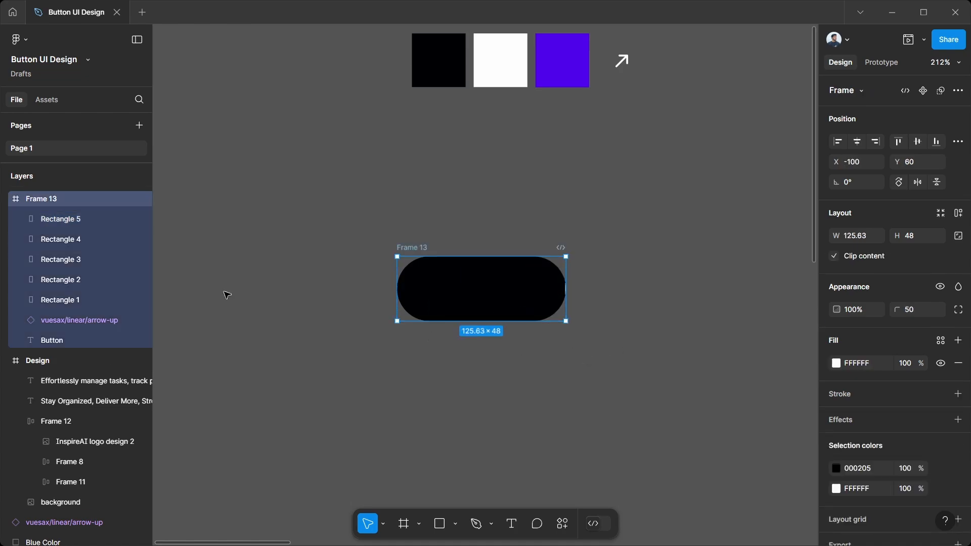
pyautogui.click(68, 340)
pyautogui.keyDown('shift'); pyautogui.click(56, 322); pyautogui.keyUp('shift')
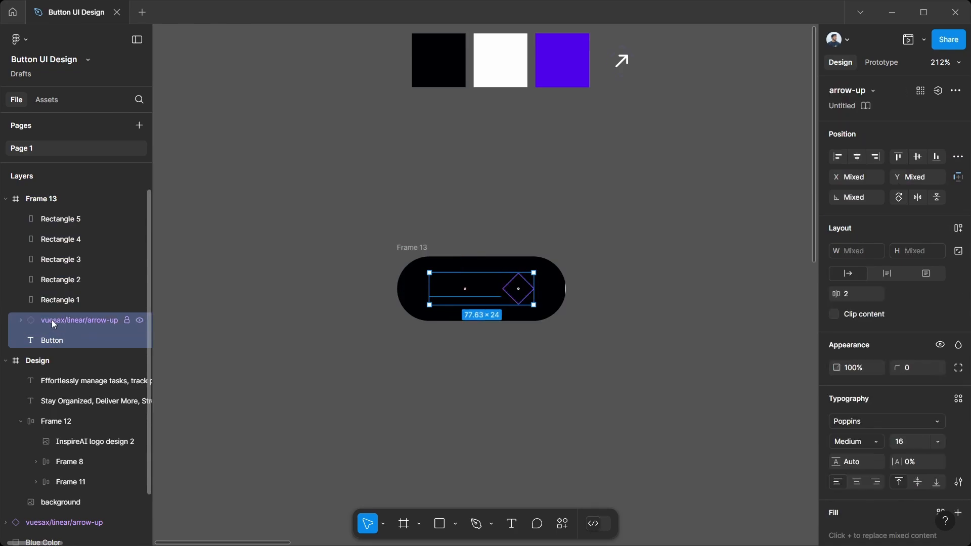
pyautogui.moveTo(57, 322); pyautogui.dragTo(59, 222)
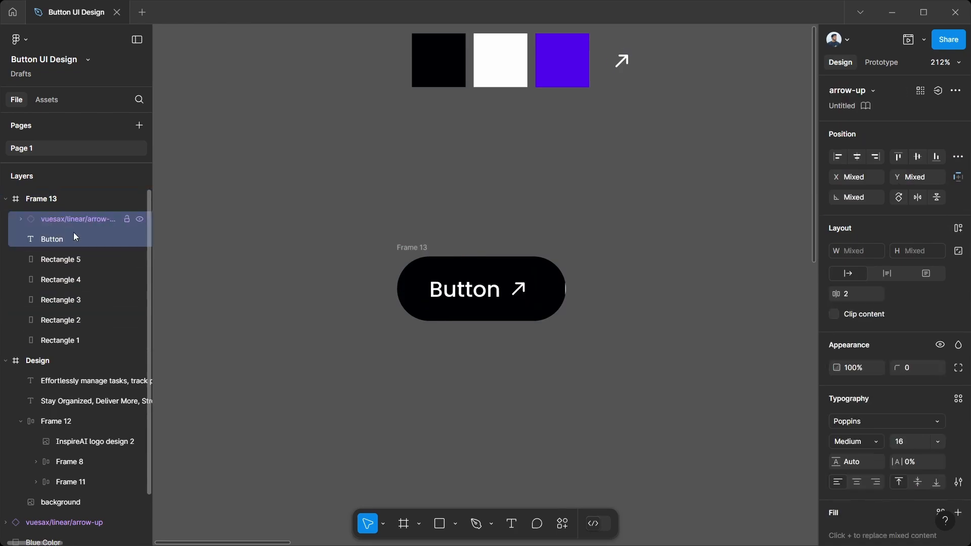
pyautogui.click(456, 403)
# Step: Align the rightmost rectangle with the button's right edge and widen it leftward to 29 to close the white gap
pyautogui.click(551, 306)
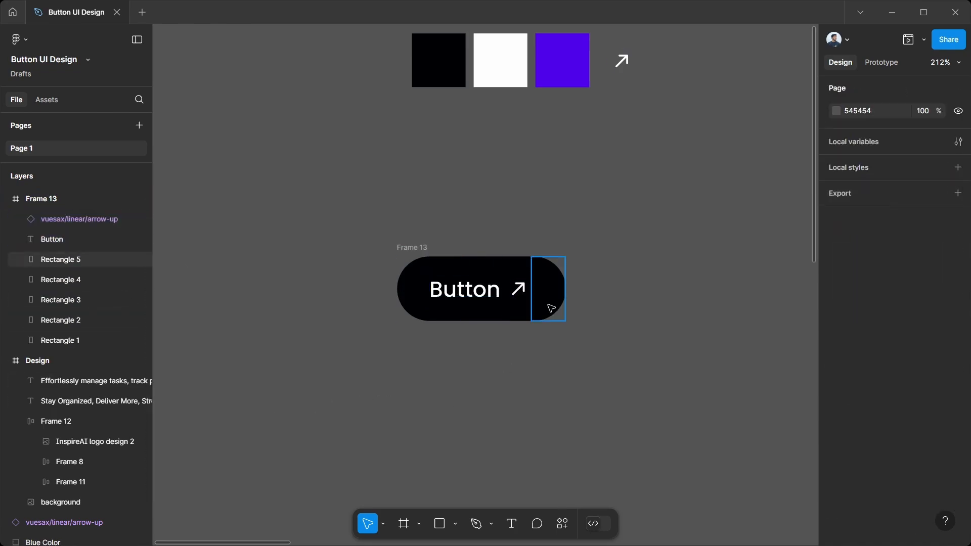
pyautogui.click(568, 327)
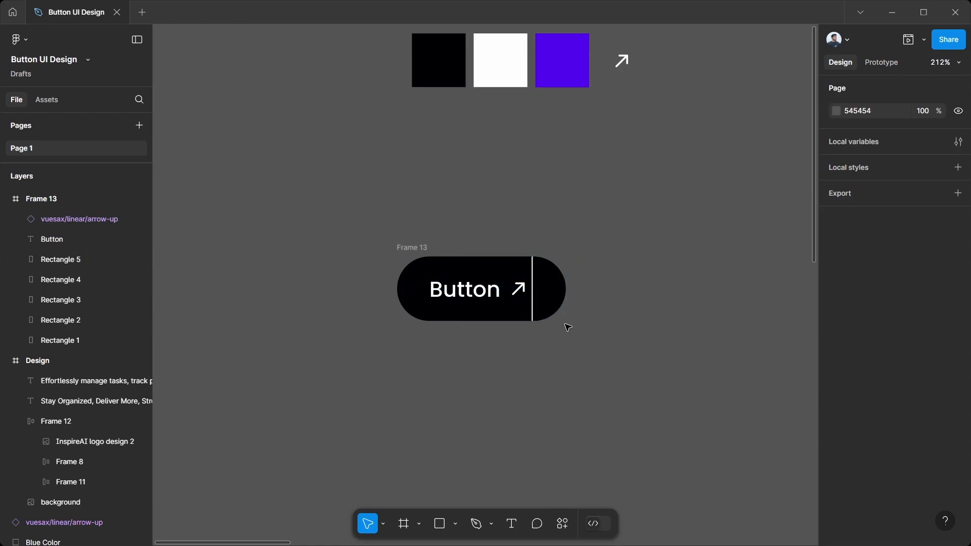
pyautogui.click(541, 317)
pyautogui.moveTo(533, 305); pyautogui.dragTo(526, 304)
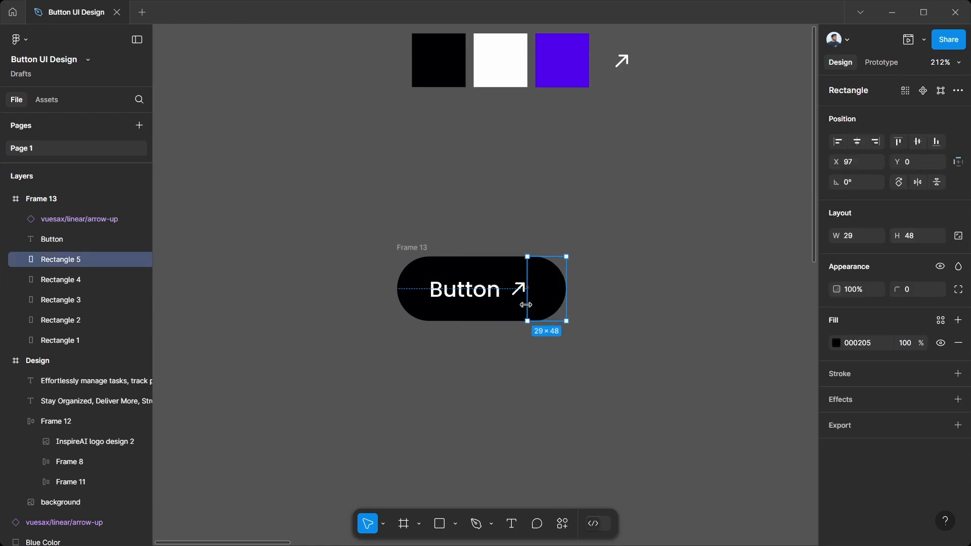
pyautogui.click(537, 346)
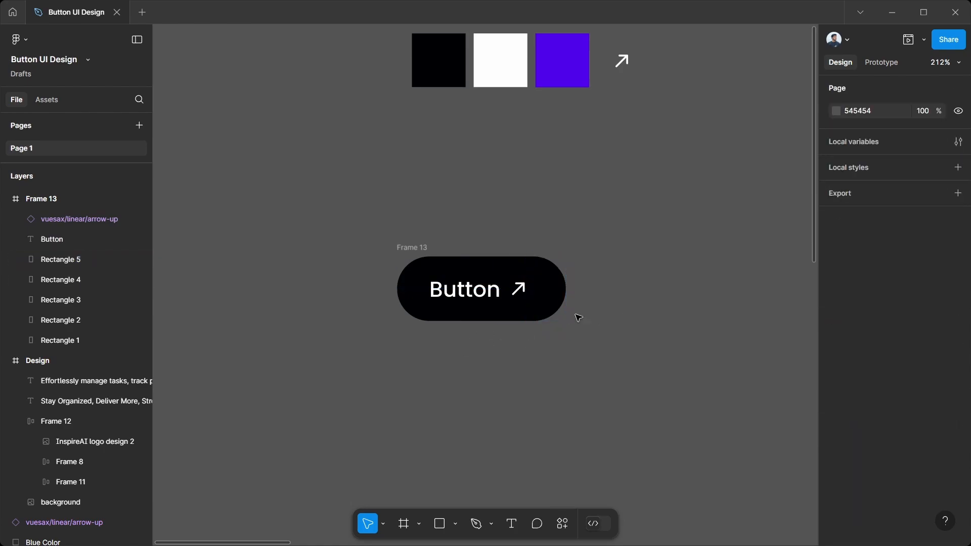
# Step: Duplicate the black button frame and place the copy to its right at X 53
pyautogui.click(440, 321)
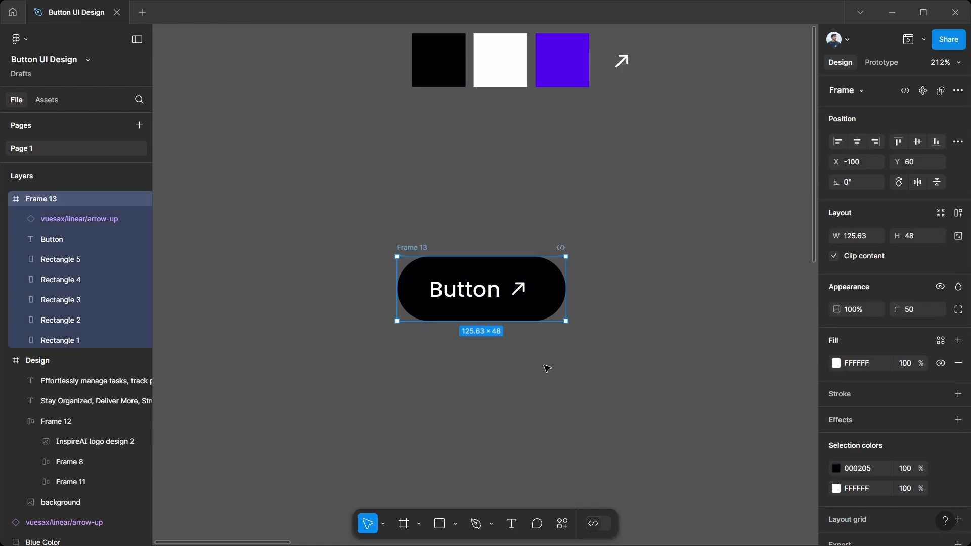
pyautogui.rightClick(401, 249)
pyautogui.click(402, 249)
pyautogui.hotkey('ctrl', 'd')
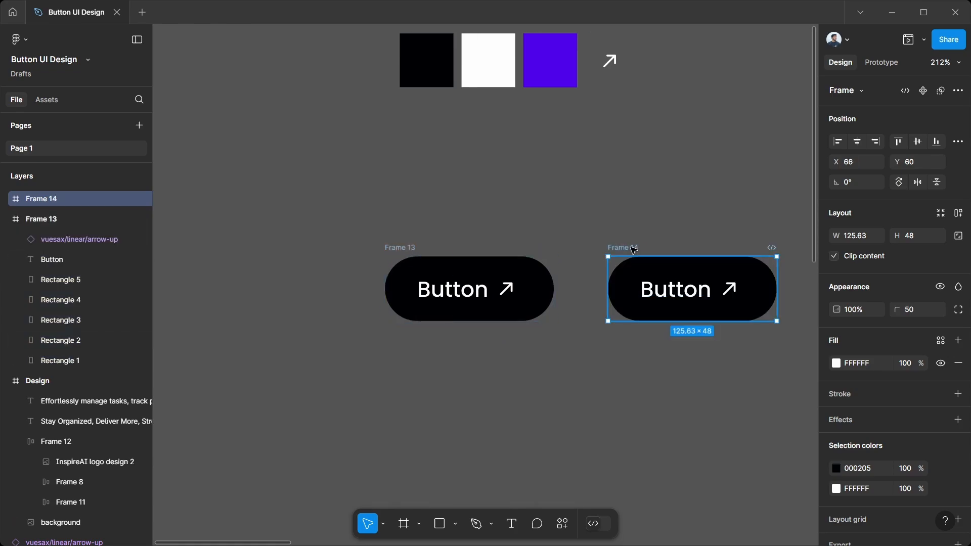
pyautogui.moveTo(617, 249); pyautogui.dragTo(616, 249)
# Step: Move the first black rectangle of the copied button up out of its frame to Y -52
pyautogui.click(608, 306)
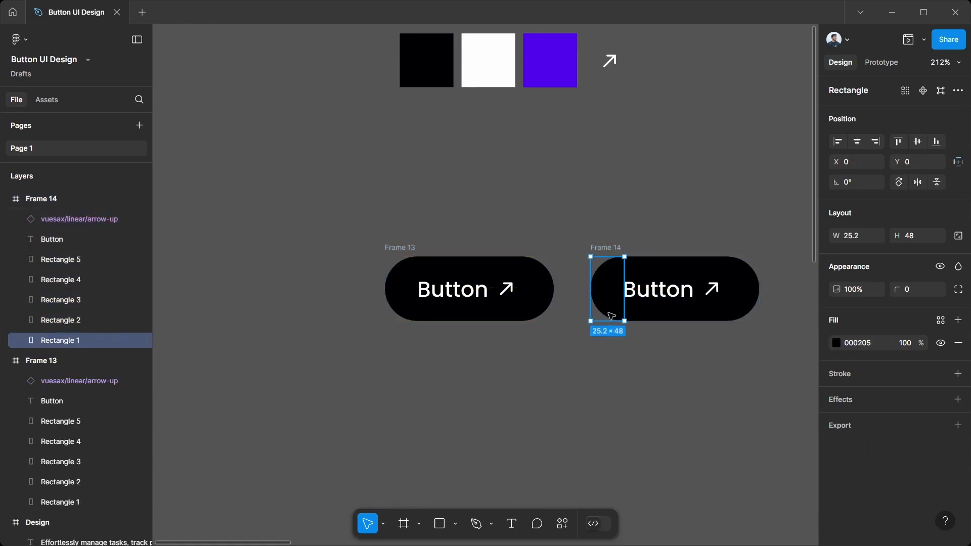
pyautogui.press('Up')
pyautogui.press('Up')
pyautogui.press('Up')
pyautogui.press('Up')
pyautogui.press('Up')
pyautogui.press('Up')
pyautogui.press('Up')
pyautogui.press('Up')
pyautogui.press('Up')
pyautogui.press('Up')
pyautogui.press('Up')
pyautogui.press('Up')
pyautogui.press('Up')
pyautogui.press('Up')
pyautogui.press('Up')
pyautogui.press('Up')
pyautogui.press('Up')
pyautogui.press('Up')
pyautogui.press('Up')
pyautogui.press('Up')
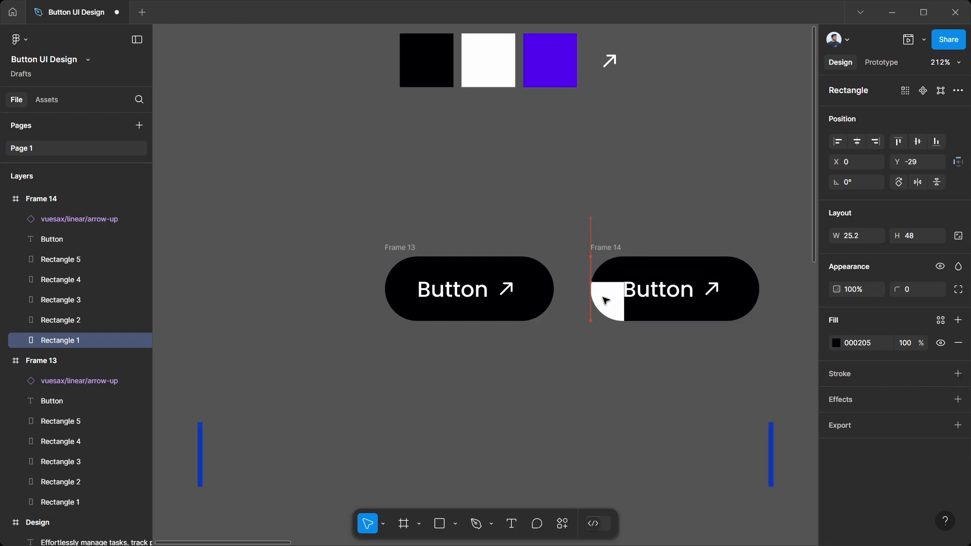
pyautogui.press('Up')
pyautogui.press('Up')
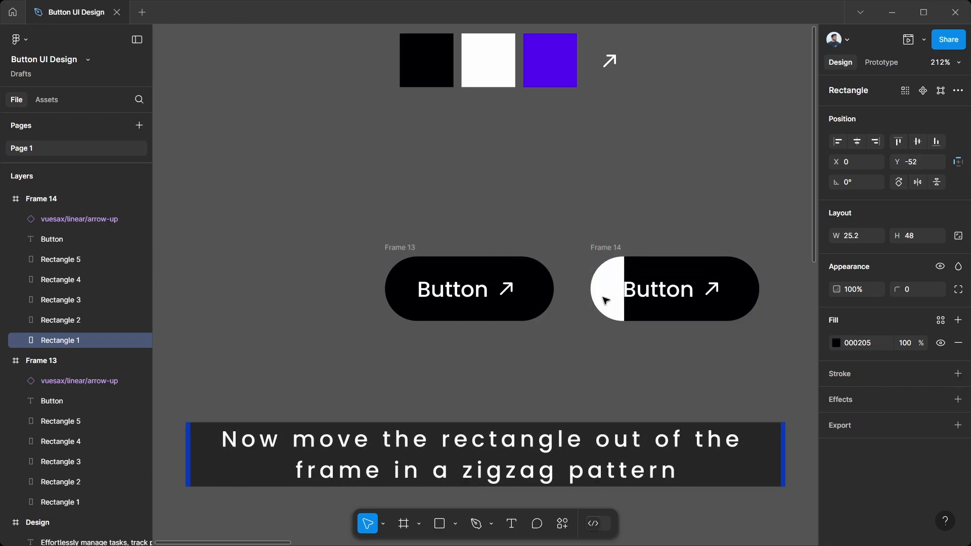
# Step: Move the second black rectangle of the copied button down out of its frame to Y 58
pyautogui.click(632, 319)
pyautogui.press('Down')
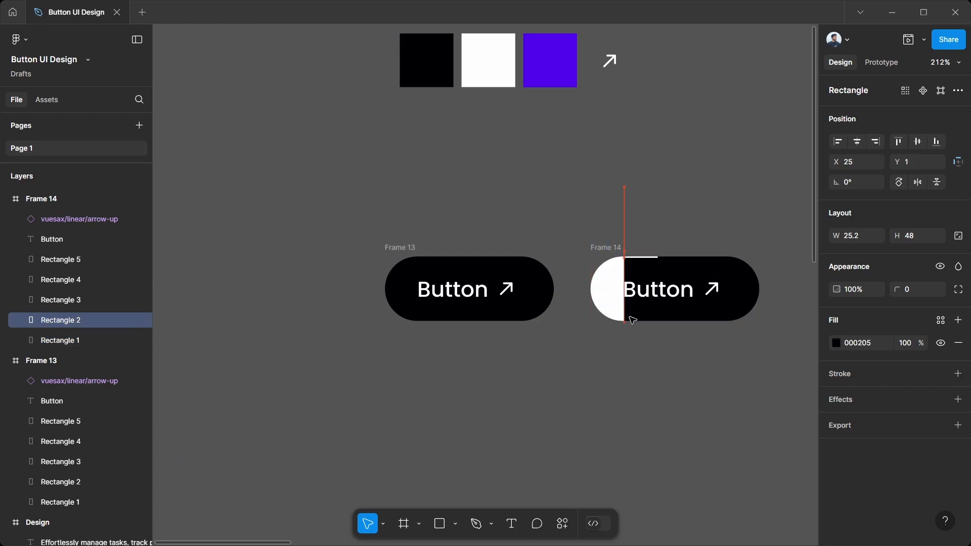
pyautogui.press('Down')
pyautogui.press('Down')
pyautogui.press('Down')
pyautogui.press('Down')
pyautogui.press('Down')
pyautogui.press('Down')
pyautogui.press('Down')
pyautogui.press('Down')
pyautogui.press('Down')
pyautogui.press('Down')
pyautogui.press('Down')
pyautogui.press('Down')
pyautogui.press('Down')
pyautogui.press('Down')
pyautogui.press('Down')
pyautogui.press('Down')
pyautogui.press('Down')
pyautogui.press('Down')
pyautogui.press('Down')
pyautogui.press('Down')
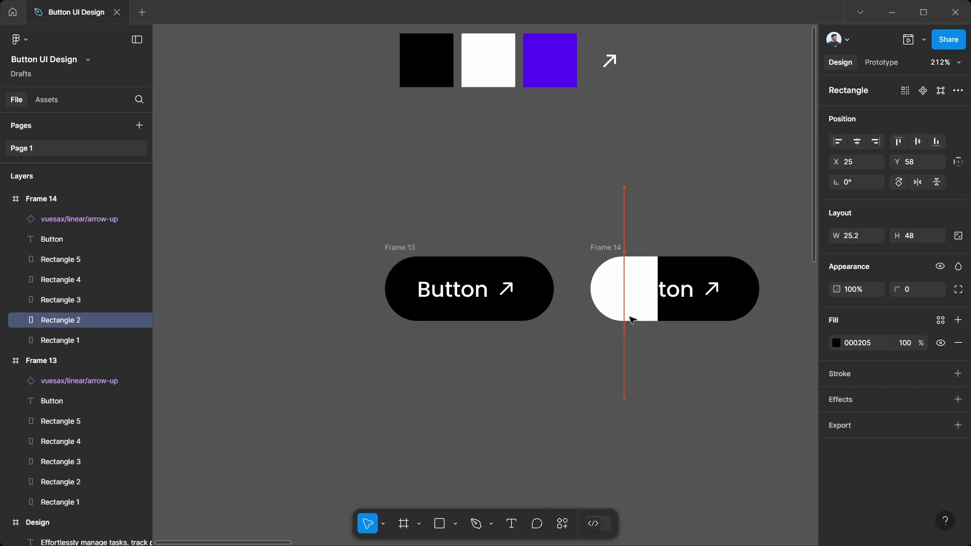
pyautogui.press('Down')
pyautogui.press('Down')
pyautogui.press('Down')
pyautogui.press('Down')
pyautogui.press('Down')
pyautogui.press('Down')
pyautogui.press('Down')
pyautogui.press('Down')
pyautogui.press('Down')
pyautogui.press('Down')
pyautogui.press('Down')
pyautogui.press('Down')
pyautogui.press('Down')
pyautogui.press('Down')
pyautogui.press('Down')
pyautogui.press('Down')
pyautogui.press('Down')
pyautogui.press('Down')
pyautogui.press('Down')
pyautogui.press('Down')
# Step: Move the third black rectangle of the copied button up out of its frame to Y -52
pyautogui.click(678, 272)
pyautogui.press('Up')
pyautogui.press('Up')
pyautogui.press('Up')
pyautogui.press('Up')
pyautogui.press('Up')
pyautogui.press('Up')
pyautogui.press('Up')
pyautogui.press('Up')
pyautogui.press('Up')
pyautogui.press('Up')
pyautogui.press('Up')
pyautogui.press('Up')
pyautogui.press('Up')
pyautogui.press('Up')
pyautogui.press('Up')
pyautogui.press('Up')
pyautogui.press('Up')
pyautogui.press('Up')
pyautogui.press('Up')
pyautogui.press('Up')
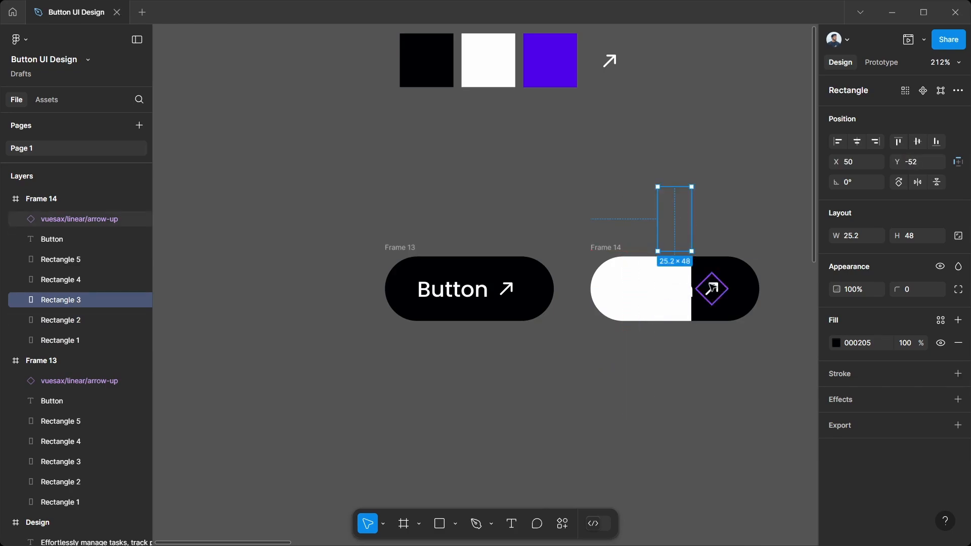
# Step: Move the fourth black rectangle of the copied button down out of its frame to Y 58
pyautogui.click(708, 265)
pyautogui.press('Down')
pyautogui.press('Down')
pyautogui.press('Down')
pyautogui.press('Down')
pyautogui.press('Down')
pyautogui.press('Down')
pyautogui.press('Down')
pyautogui.press('Down')
pyautogui.press('Down')
pyautogui.press('Down')
pyautogui.press('Down')
pyautogui.press('Down')
pyautogui.press('Down')
pyautogui.press('Down')
pyautogui.press('Down')
pyautogui.press('Down')
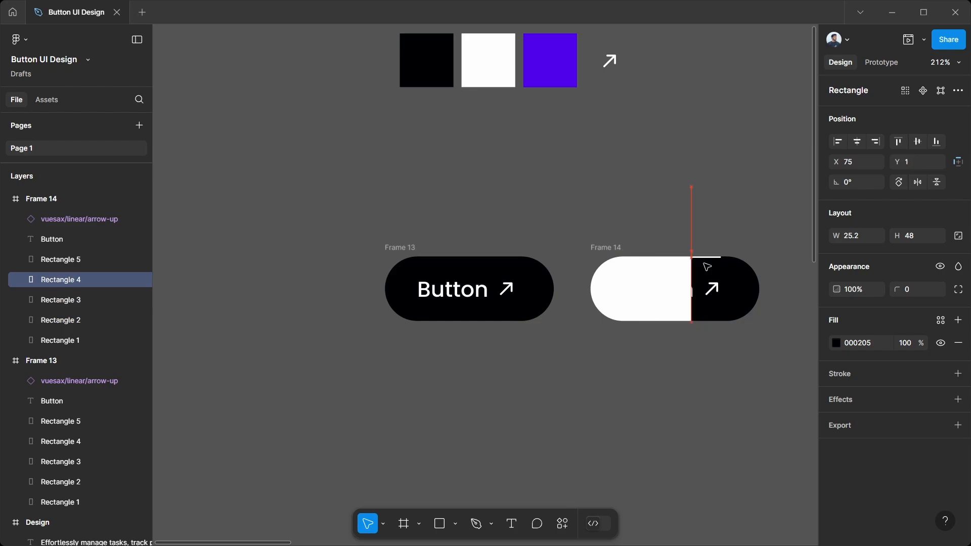
pyautogui.press('Down')
pyautogui.press('Down')
pyautogui.press('Down')
pyautogui.press('Down')
pyautogui.press('Down')
pyautogui.press('Down')
pyautogui.press('Down')
pyautogui.press('Down')
pyautogui.press('Down')
pyautogui.press('Down')
pyautogui.press('Down')
pyautogui.press('Down')
pyautogui.press('Down')
pyautogui.press('Down')
pyautogui.press('Down')
pyautogui.press('Down')
pyautogui.press('Down')
pyautogui.press('Down')
pyautogui.press('Down')
pyautogui.press('Down')
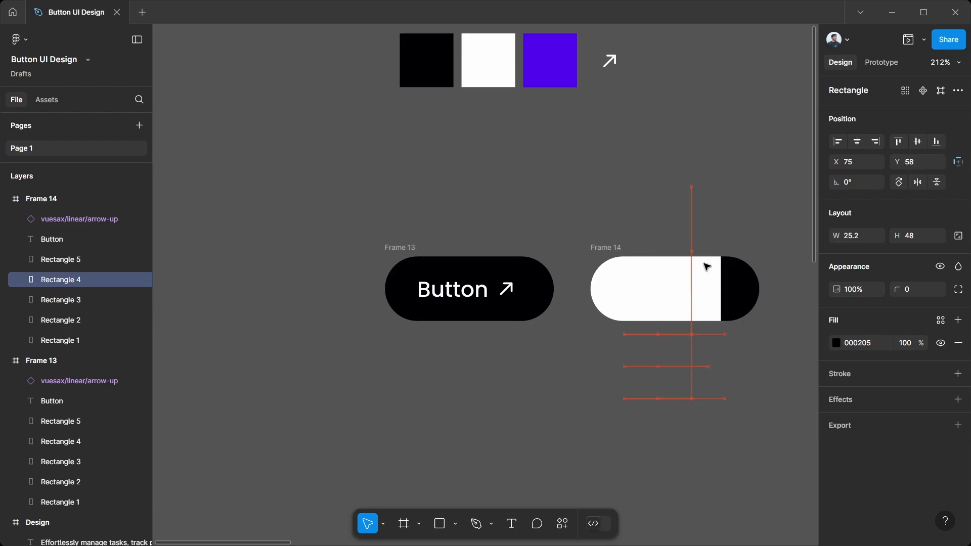
# Step: Move the last black rectangle of the copied button up out of its frame to Y -54
pyautogui.click(733, 267)
pyautogui.press('Up')
pyautogui.press('Up')
pyautogui.press('Up')
pyautogui.press('Up')
pyautogui.press('Up')
pyautogui.press('Up')
pyautogui.press('Up')
pyautogui.press('Up')
pyautogui.press('Up')
pyautogui.press('Up')
pyautogui.press('Up')
pyautogui.press('Up')
pyautogui.press('Up')
pyautogui.press('Up')
pyautogui.press('Up')
pyautogui.press('Up')
pyautogui.press('Up')
pyautogui.press('Up')
pyautogui.press('Up')
pyautogui.press('Up')
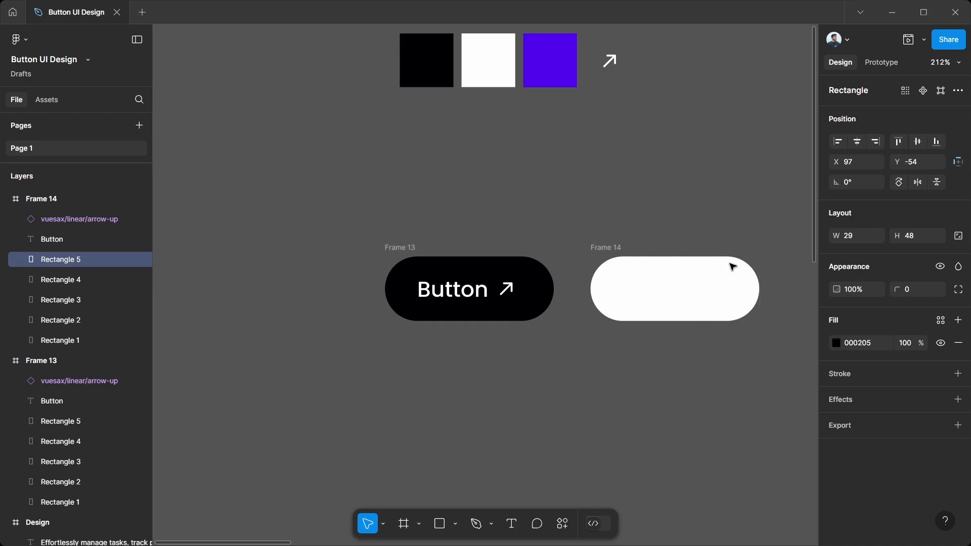
# Step: Recolor the Button text in the copied frame to 000205 by sampling the black swatch
pyautogui.click(52, 240)
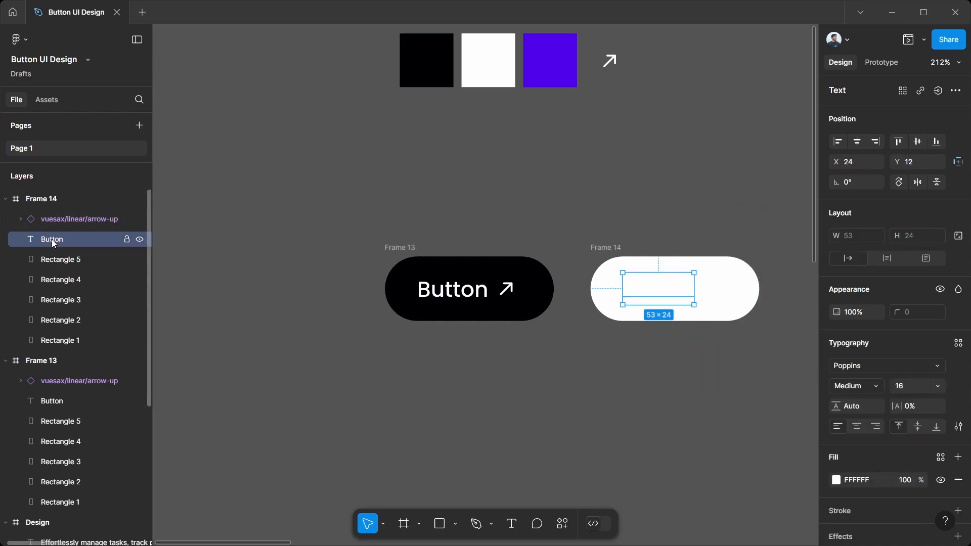
pyautogui.click(837, 480)
pyautogui.click(685, 403)
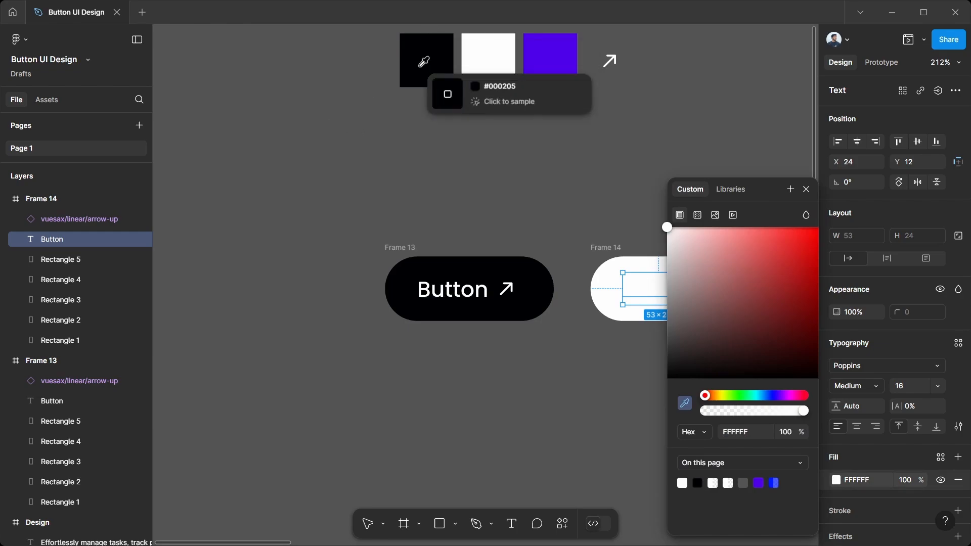
pyautogui.click(424, 72)
# Step: Recolor the arrow icon in the white button to 000205 by sampling the black swatch
pyautogui.click(101, 220)
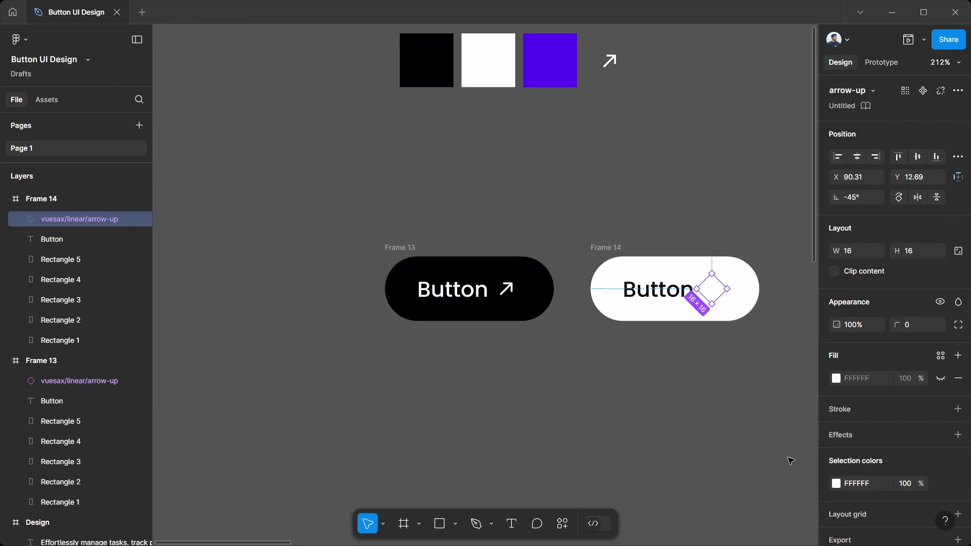
pyautogui.click(836, 484)
pyautogui.click(685, 403)
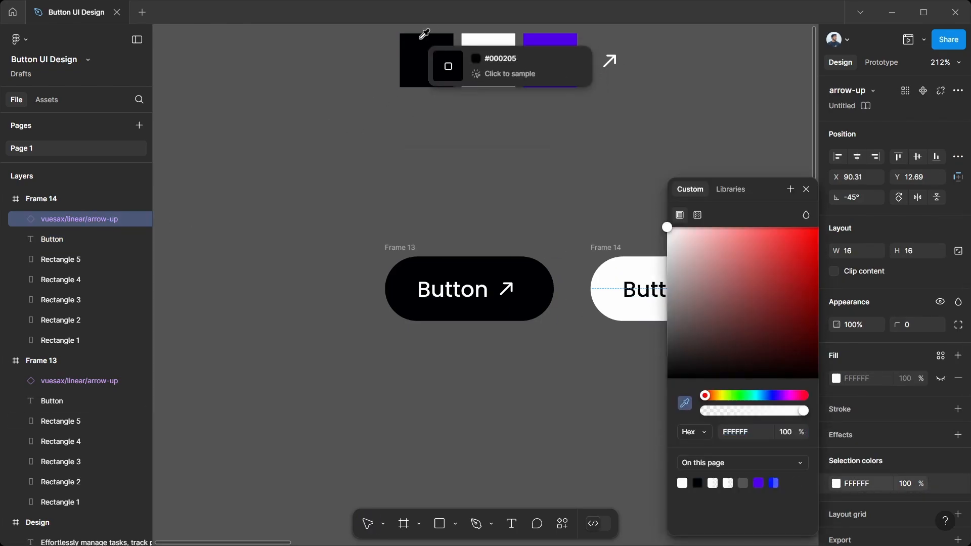
pyautogui.click(422, 43)
pyautogui.click(610, 224)
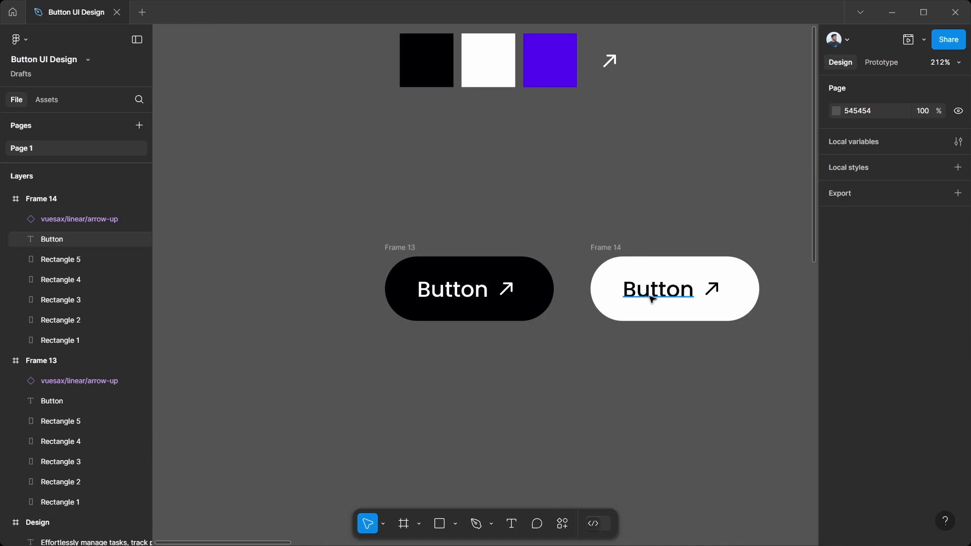
# Step: Combine the black and white button frames into a component set
pyautogui.click(619, 246)
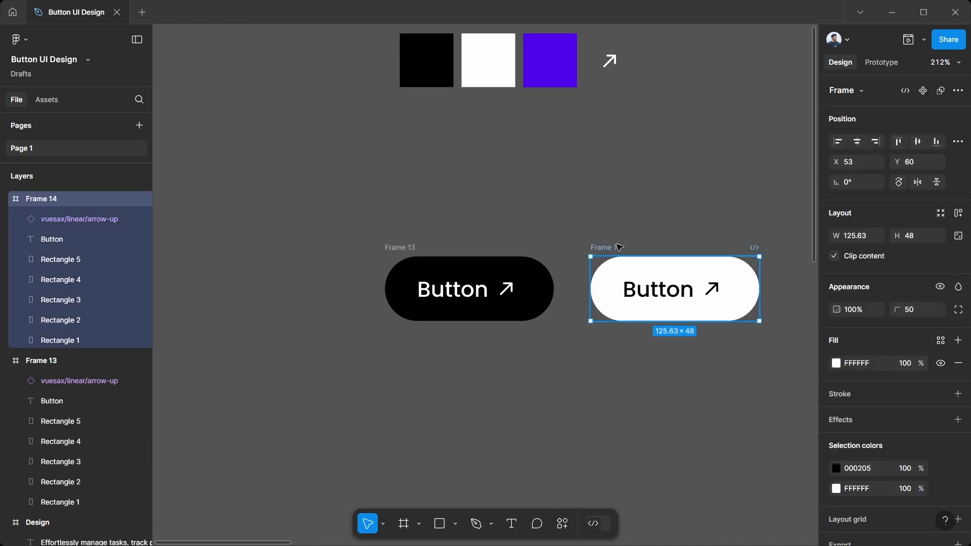
pyautogui.keyDown('shift'); pyautogui.click(407, 248); pyautogui.keyUp('shift')
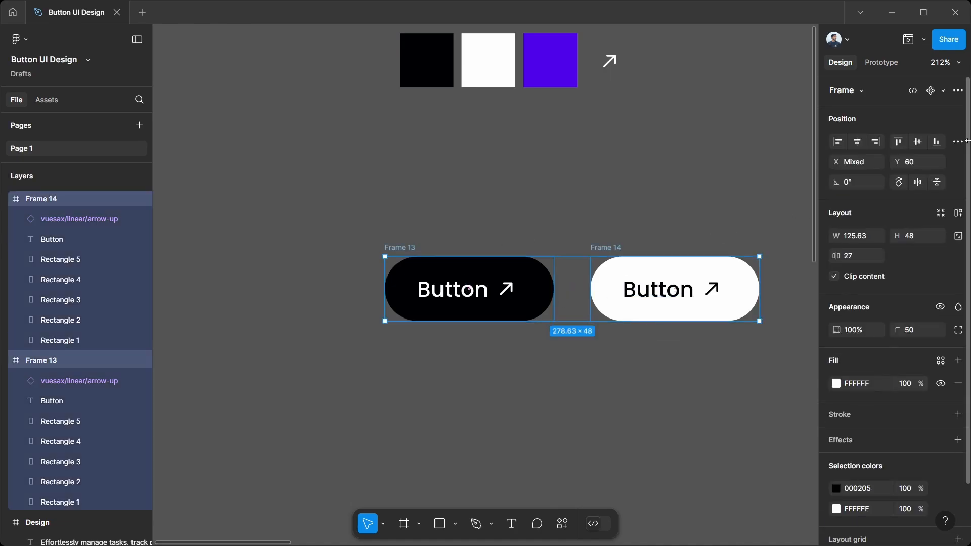
pyautogui.click(942, 91)
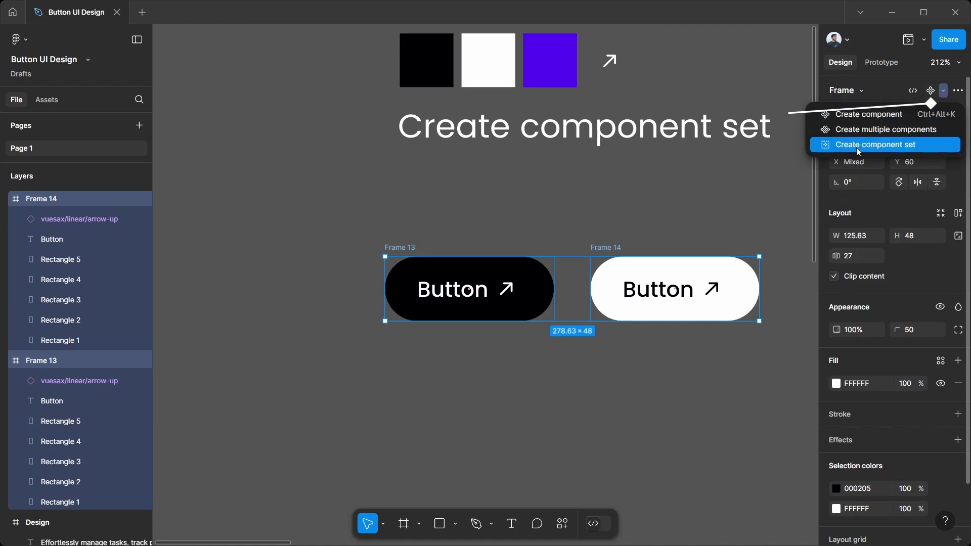
pyautogui.click(862, 145)
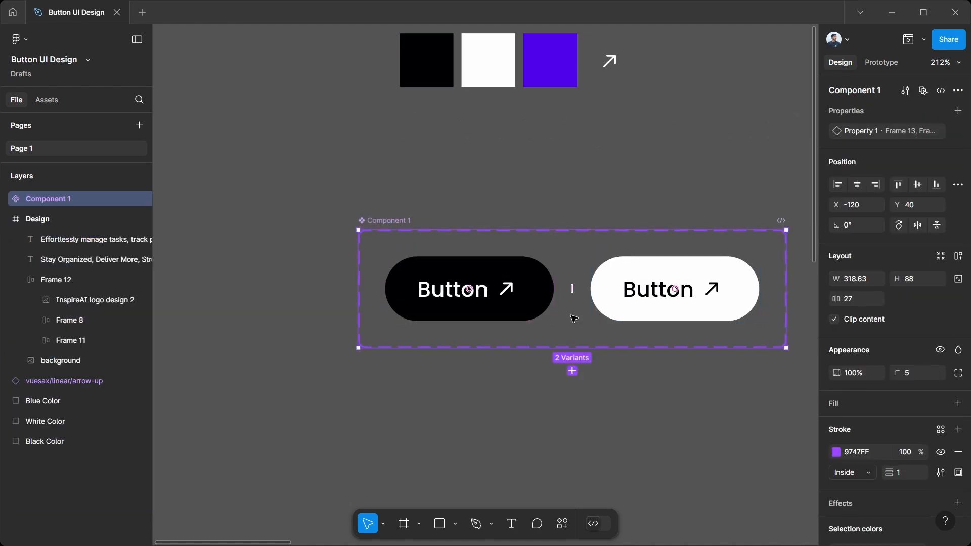
# Step: Add a prototype connection from the black button variant to the white button variant
pyautogui.hscroll(2, 403, 242)
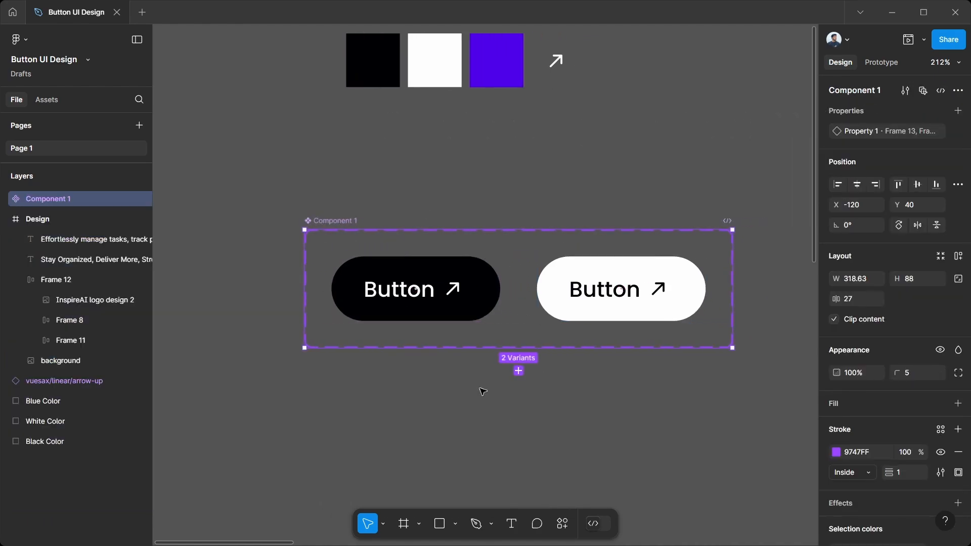
pyautogui.click(596, 269)
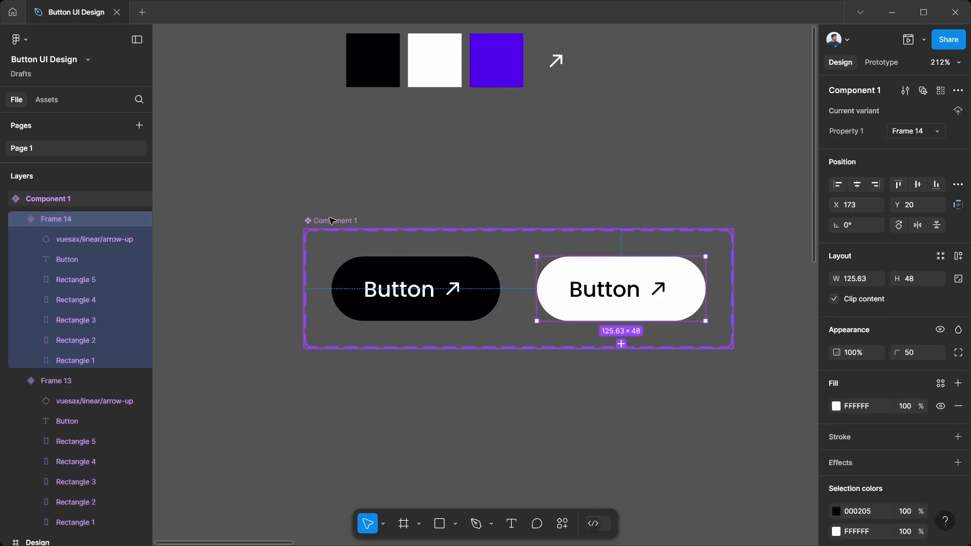
pyautogui.click(394, 247)
pyautogui.click(471, 307)
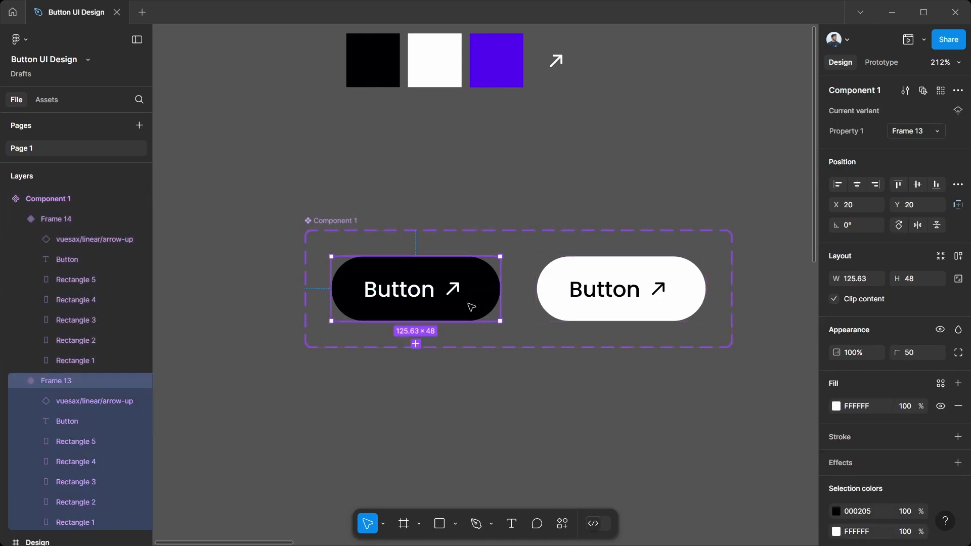
pyautogui.click(875, 65)
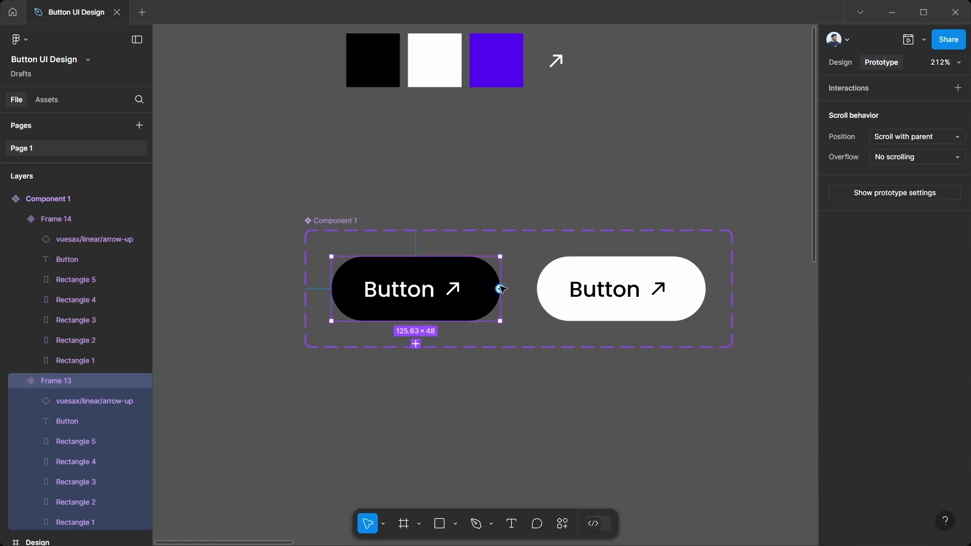
pyautogui.moveTo(500, 289); pyautogui.dragTo(565, 289)
pyautogui.moveTo(552, 324); pyautogui.dragTo(545, 224)
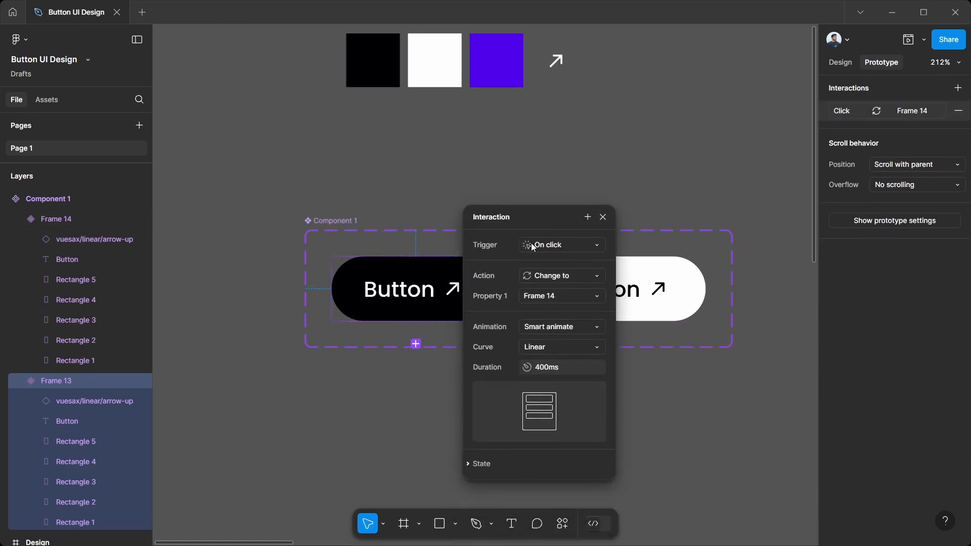
# Step: Set the interaction's trigger to While hovering with a Smart animate transition
pyautogui.click(544, 246)
pyautogui.click(571, 279)
pyautogui.click(555, 336)
pyautogui.click(552, 334)
pyautogui.click(549, 333)
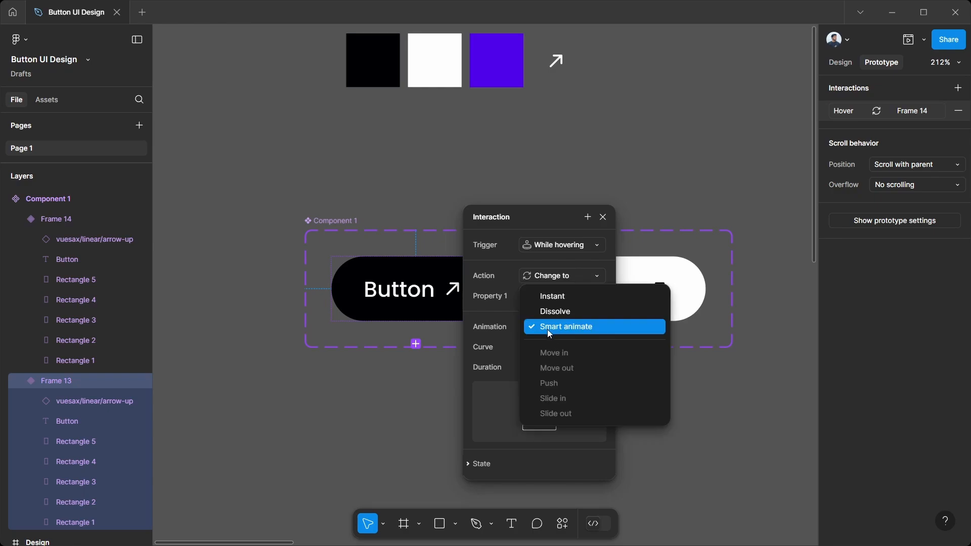
pyautogui.click(548, 330)
pyautogui.click(542, 346)
pyautogui.click(586, 325)
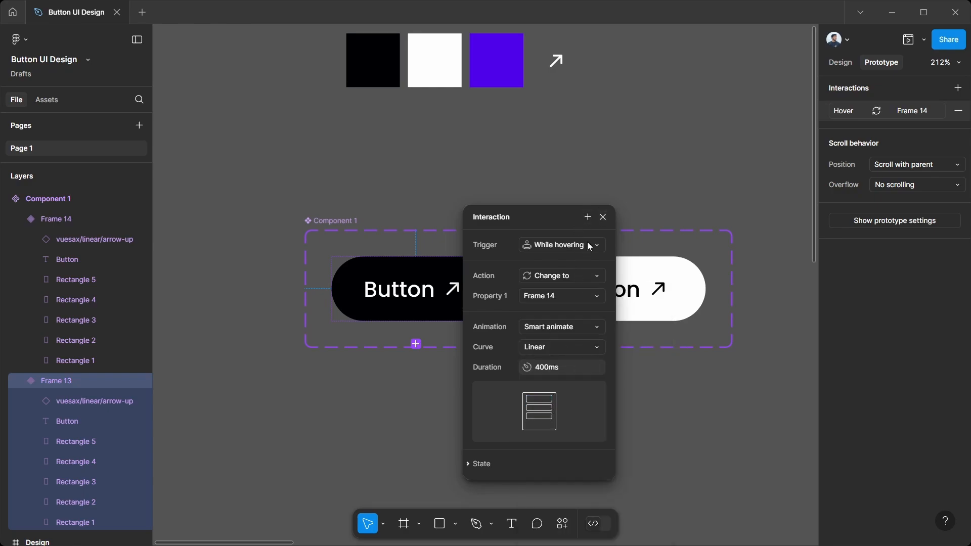
pyautogui.click(603, 218)
pyautogui.click(447, 435)
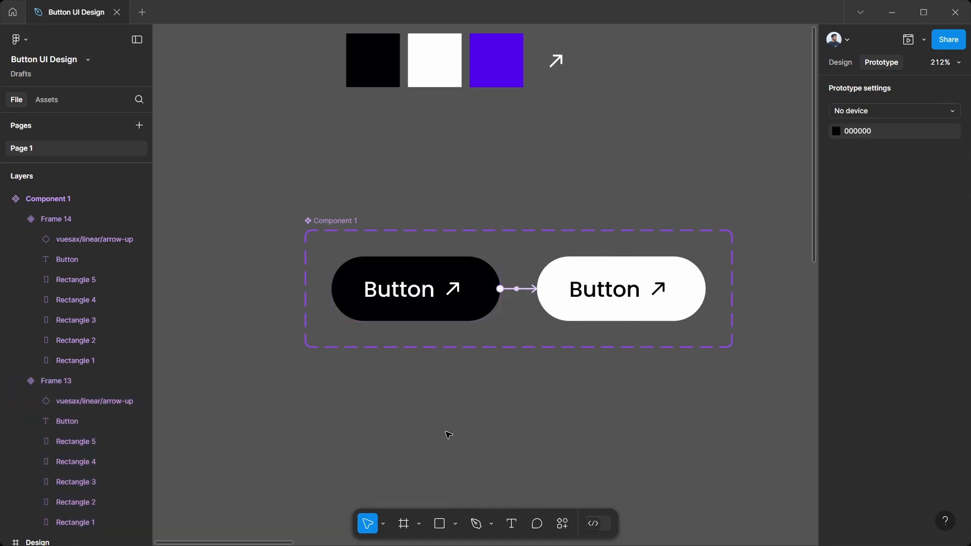
# Step: Draw a 557 × 353 frame and position it below the component set
pyautogui.scroll(-4, 448, 435)
pyautogui.scroll(-3, 447, 435)
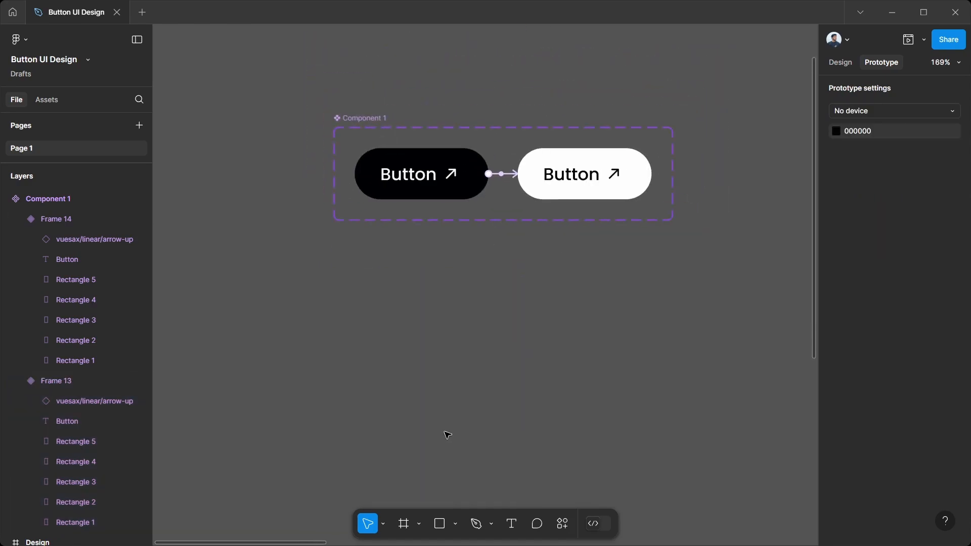
pyautogui.click(408, 529)
pyautogui.moveTo(275, 256); pyautogui.dragTo(851, 544)
pyautogui.moveTo(699, 429); pyautogui.dragTo(657, 414)
pyautogui.scroll(-3, 657, 445)
pyautogui.hscroll(-1, 698, 456)
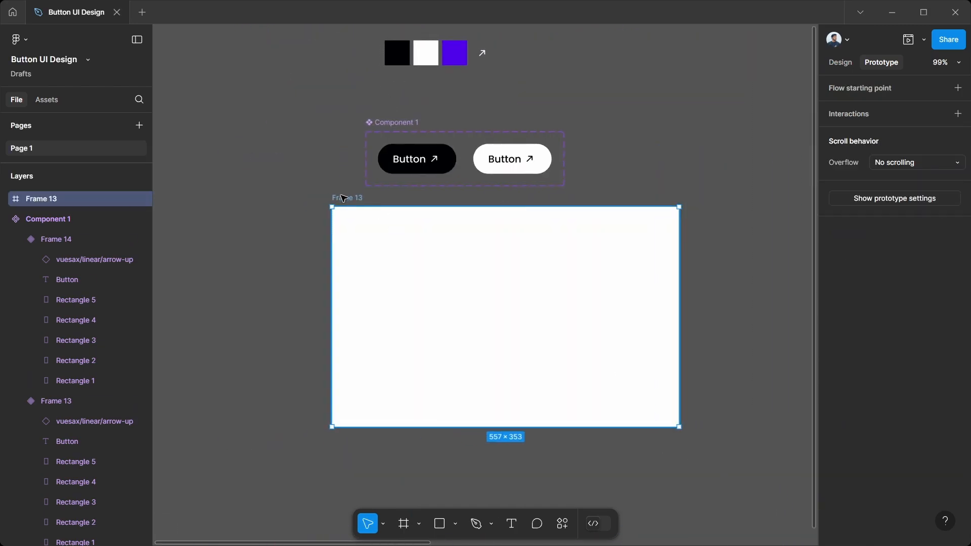
pyautogui.moveTo(346, 198); pyautogui.dragTo(374, 209)
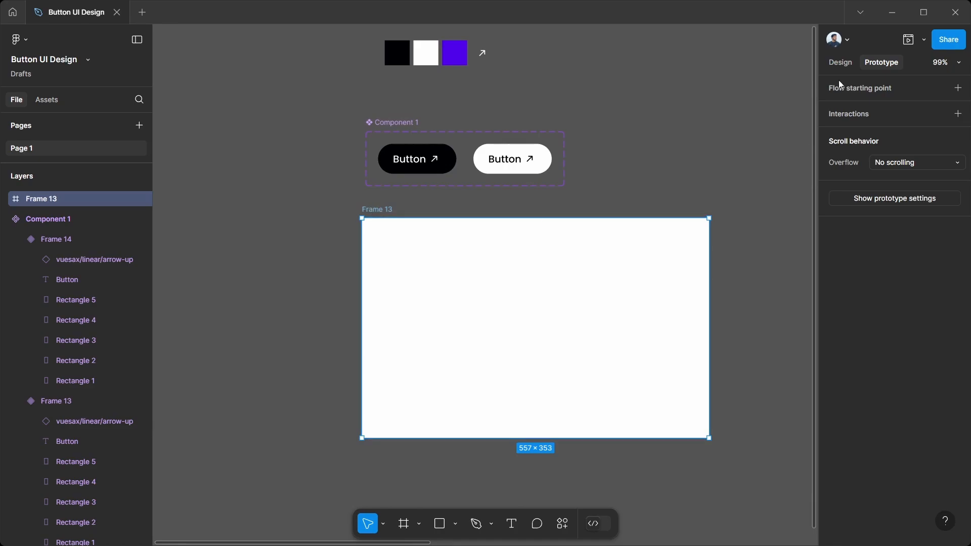
# Step: Set the large white frame's corner radius to 12
pyautogui.click(841, 63)
pyautogui.click(917, 312)
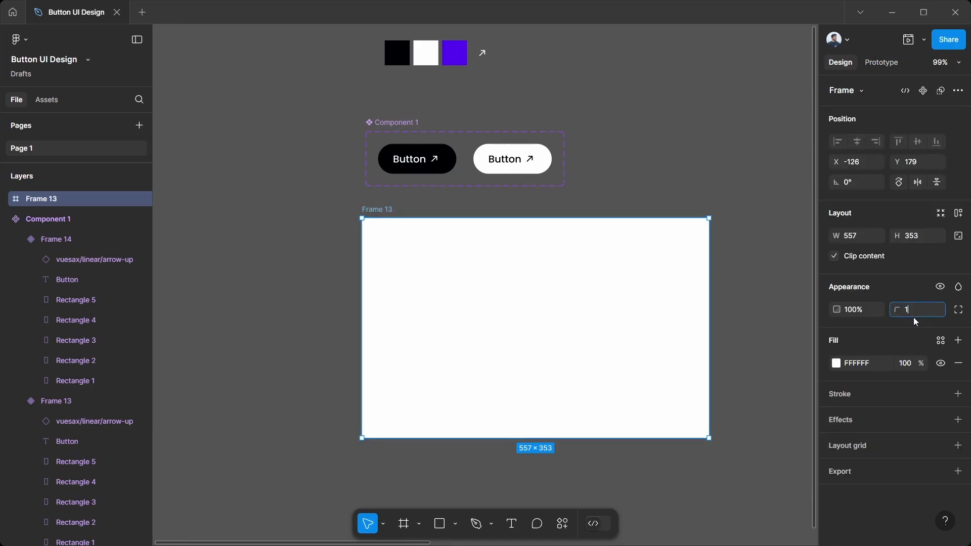
pyautogui.press('Return')
pyautogui.click(332, 273)
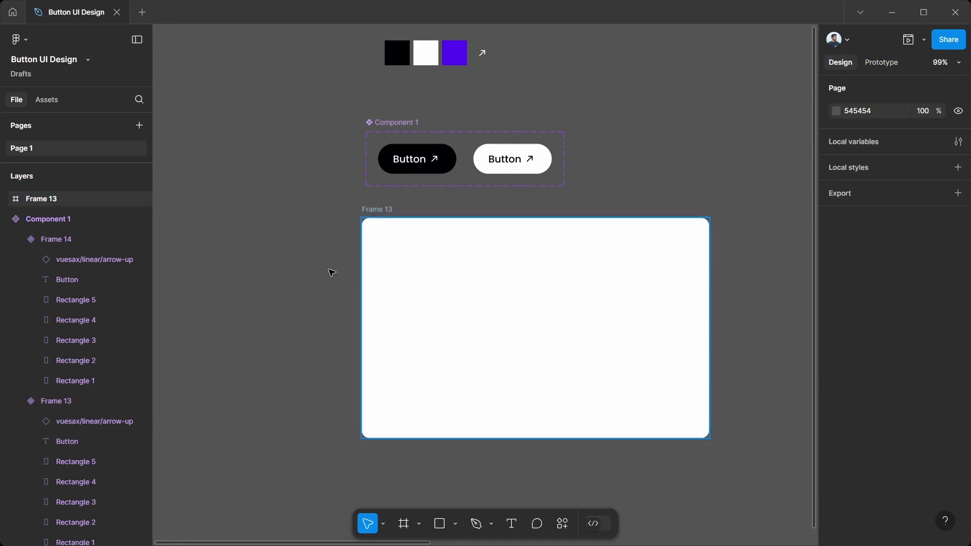
# Step: Change the large white presentation frame's fill to grey B1B1B1
pyautogui.click(374, 211)
pyautogui.press('Escape')
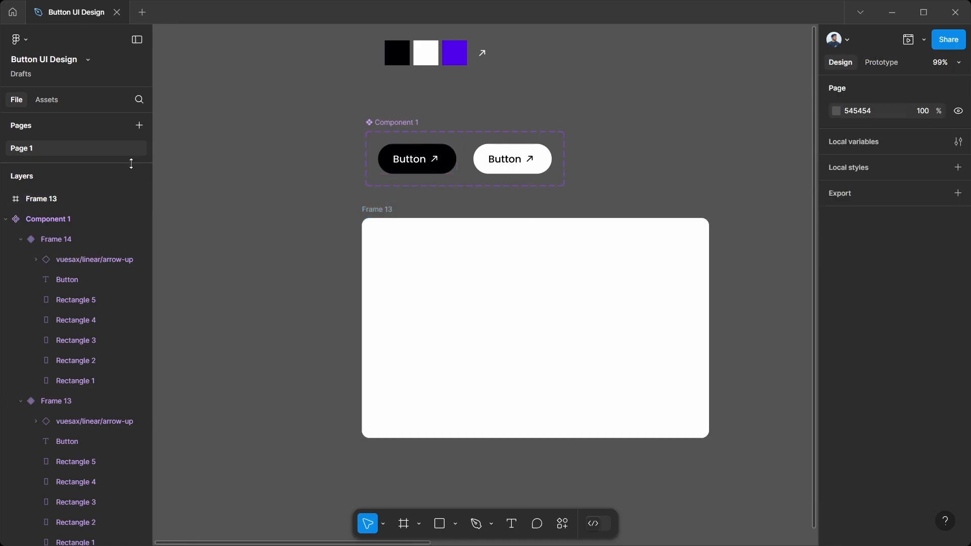
pyautogui.click(45, 99)
pyautogui.click(447, 290)
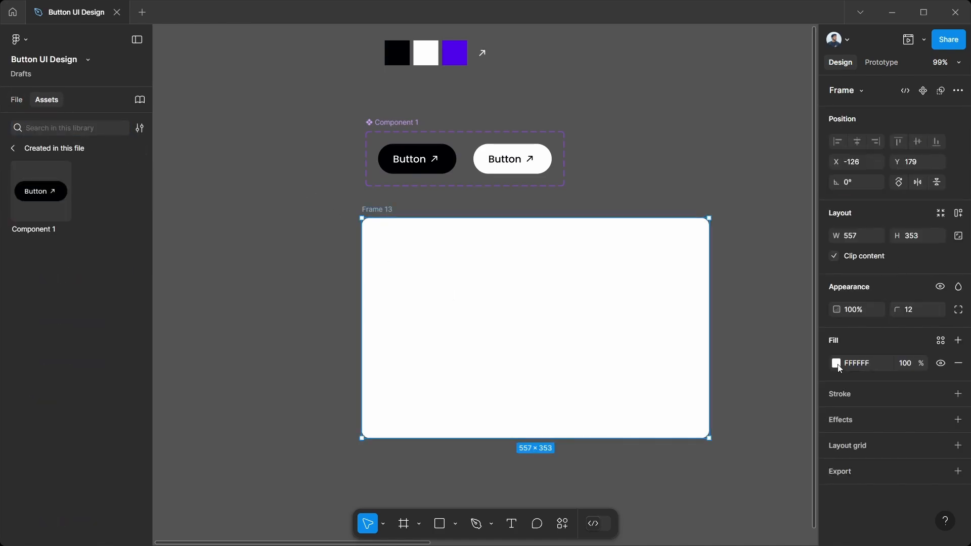
pyautogui.click(837, 363)
pyautogui.moveTo(670, 287); pyautogui.dragTo(636, 279)
pyautogui.click(265, 306)
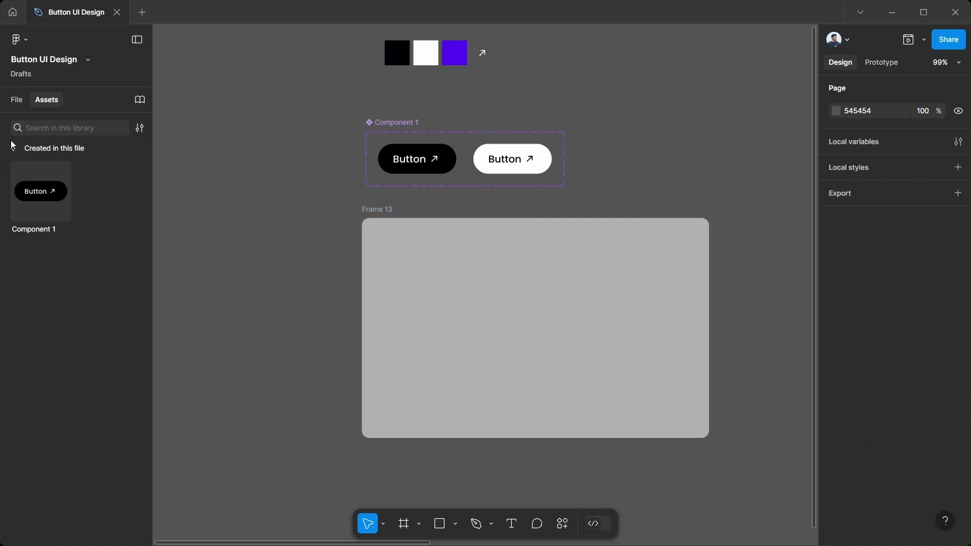
# Step: Insert an instance of Component 1 into the grey frame and centre it horizontally and vertically
pyautogui.moveTo(33, 178); pyautogui.dragTo(552, 336)
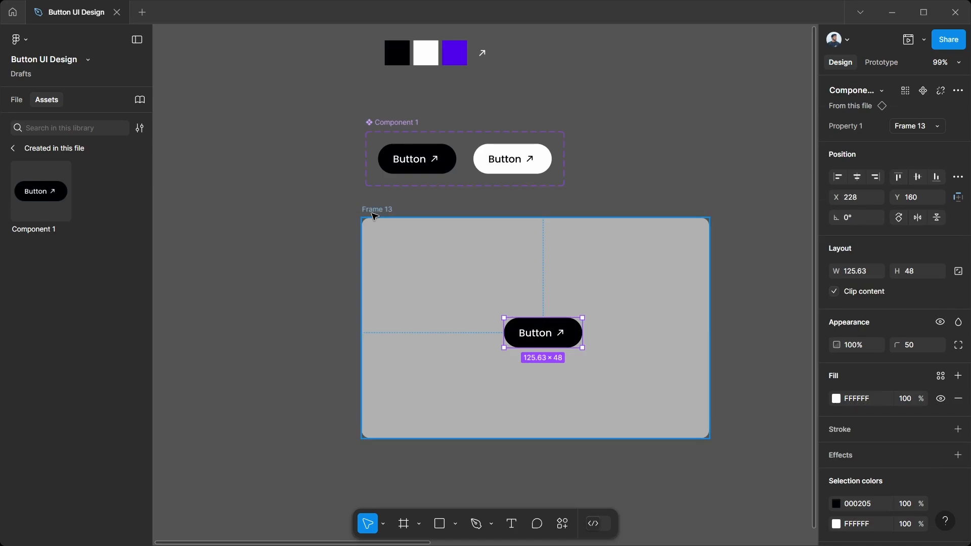
pyautogui.click(393, 241)
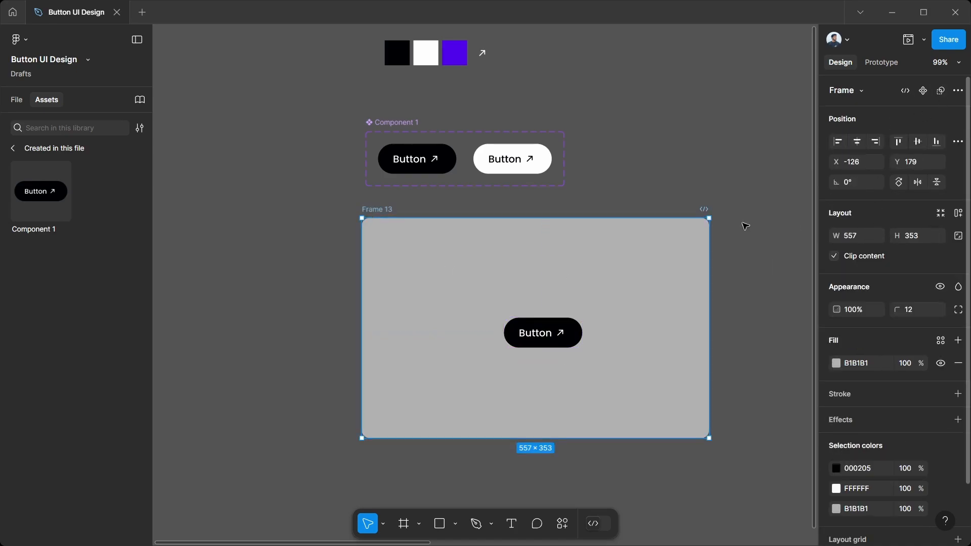
pyautogui.click(568, 334)
pyautogui.click(857, 177)
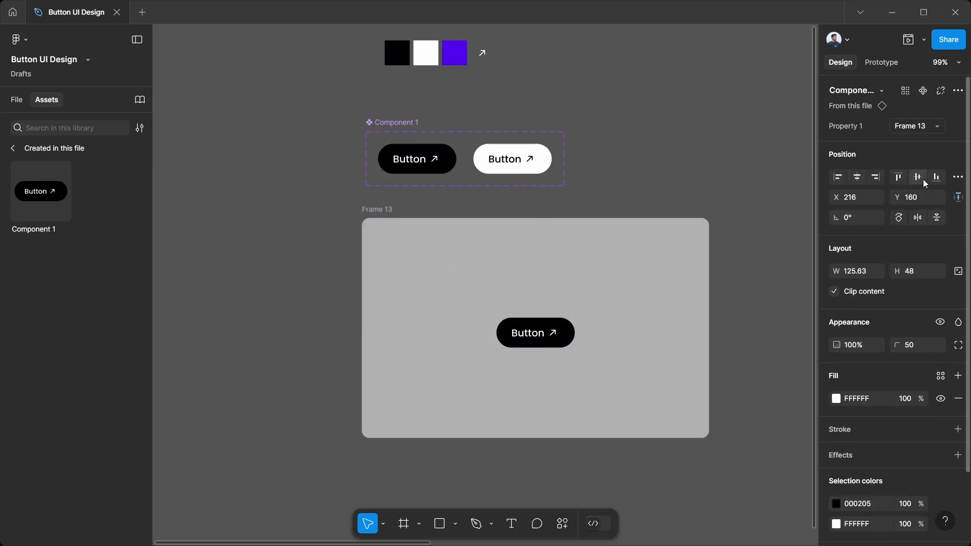
pyautogui.click(919, 178)
# Step: Open an inline prototype preview of the grey frame and enlarge the preview window
pyautogui.click(386, 205)
pyautogui.click(386, 206)
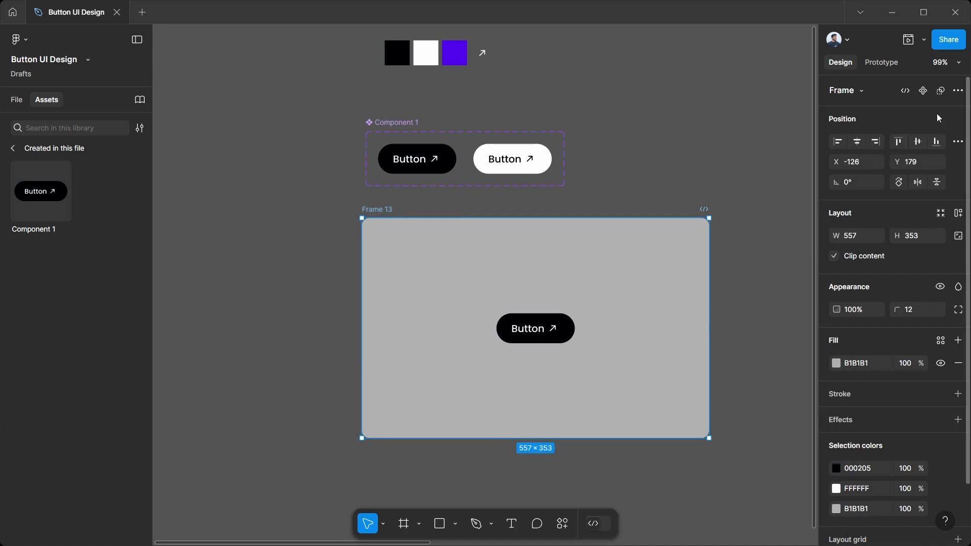
pyautogui.click(926, 35)
pyautogui.click(908, 63)
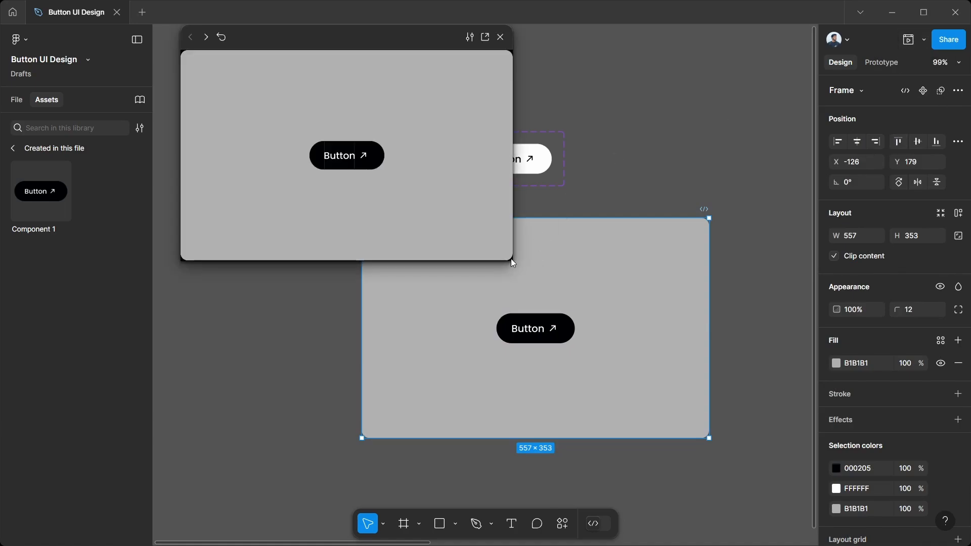
pyautogui.moveTo(513, 261); pyautogui.dragTo(634, 347)
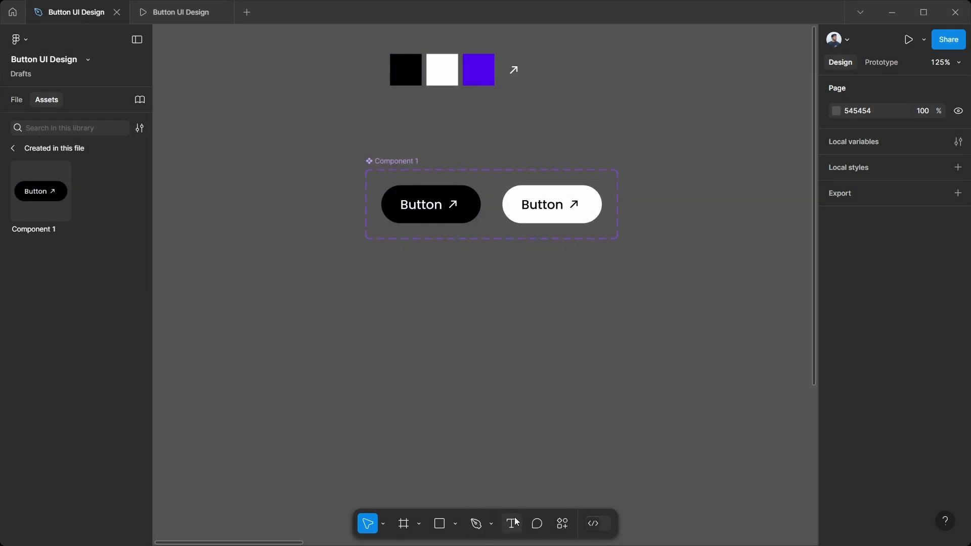
# Step: Add a white "Button" text below the component set and wrap it in an auto layout frame
pyautogui.click(511, 524)
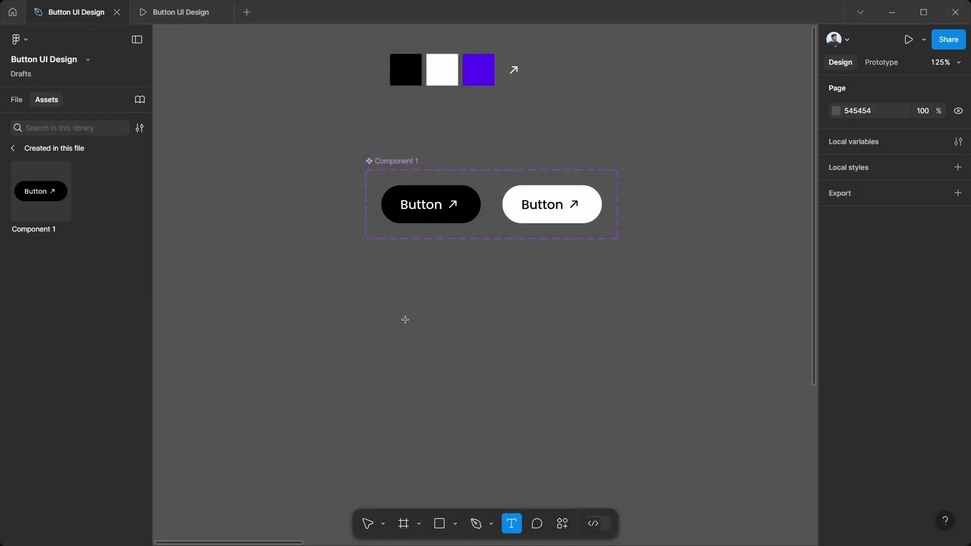
pyautogui.click(405, 320)
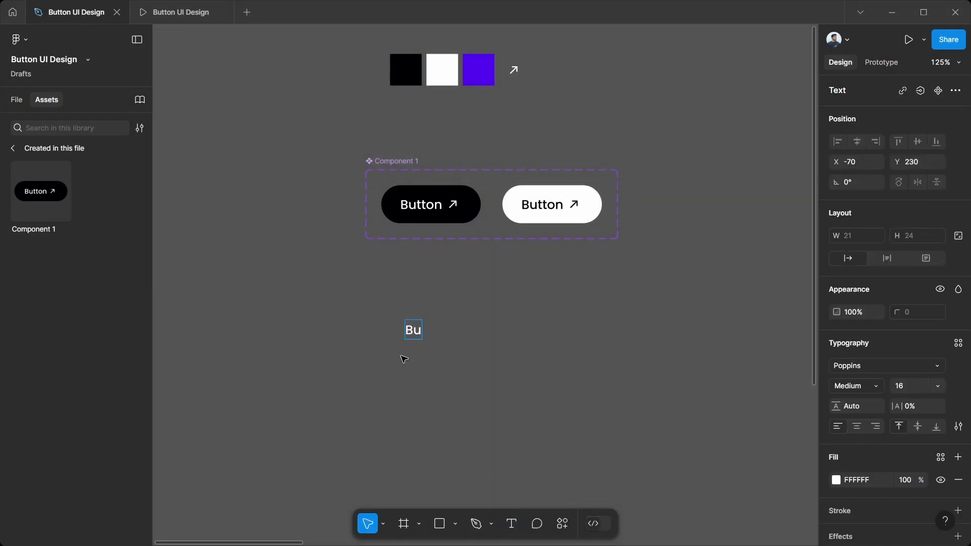
pyautogui.write('Button')
pyautogui.press('Escape')
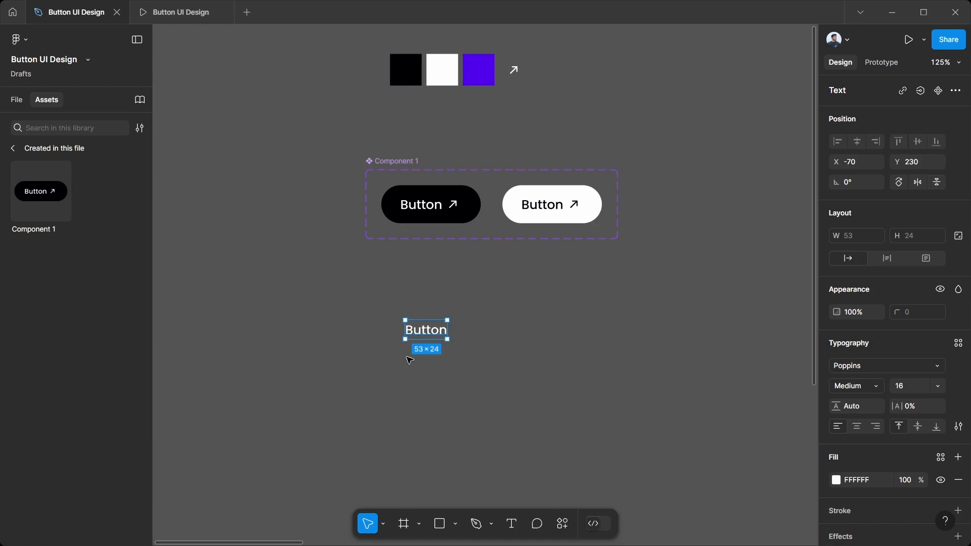
pyautogui.rightClick(444, 336)
pyautogui.click(466, 362)
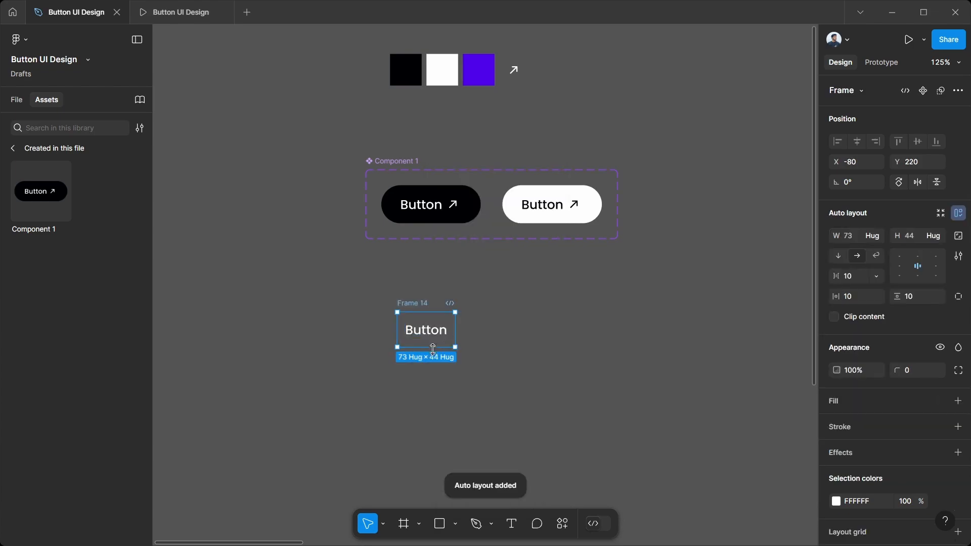
# Step: Place a copy of the white arrow icon after the new Button text and set the frame's item spacing to 2
pyautogui.click(513, 71)
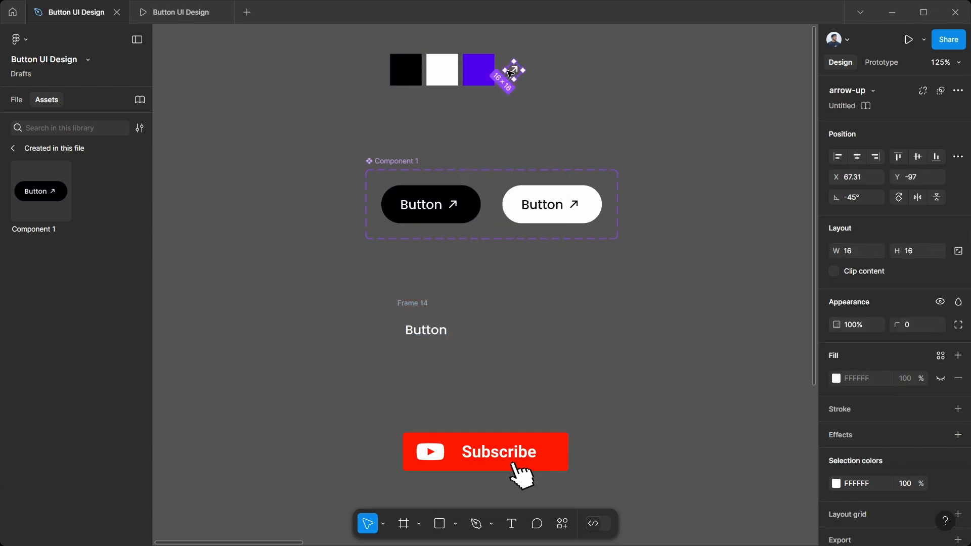
pyautogui.moveTo(510, 74); pyautogui.dragTo(448, 334)
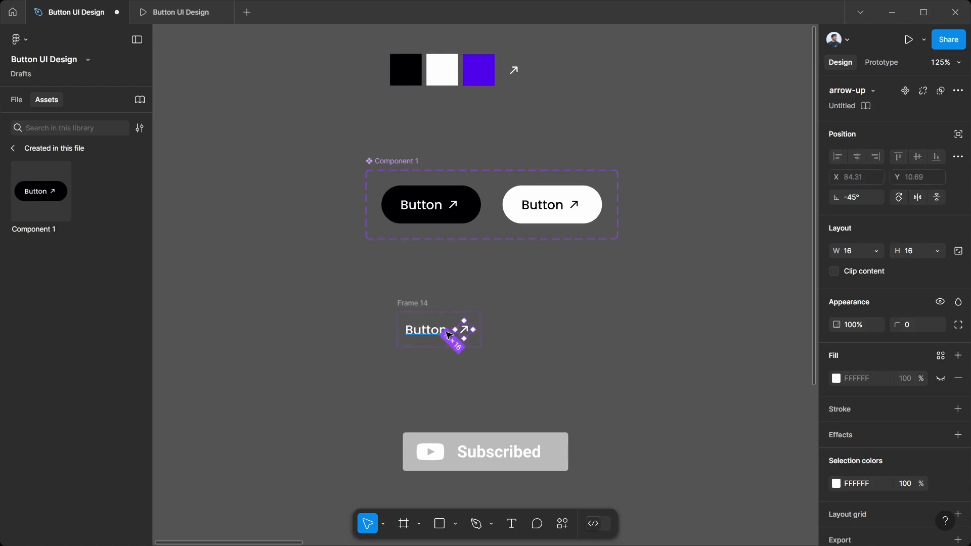
pyautogui.click(417, 302)
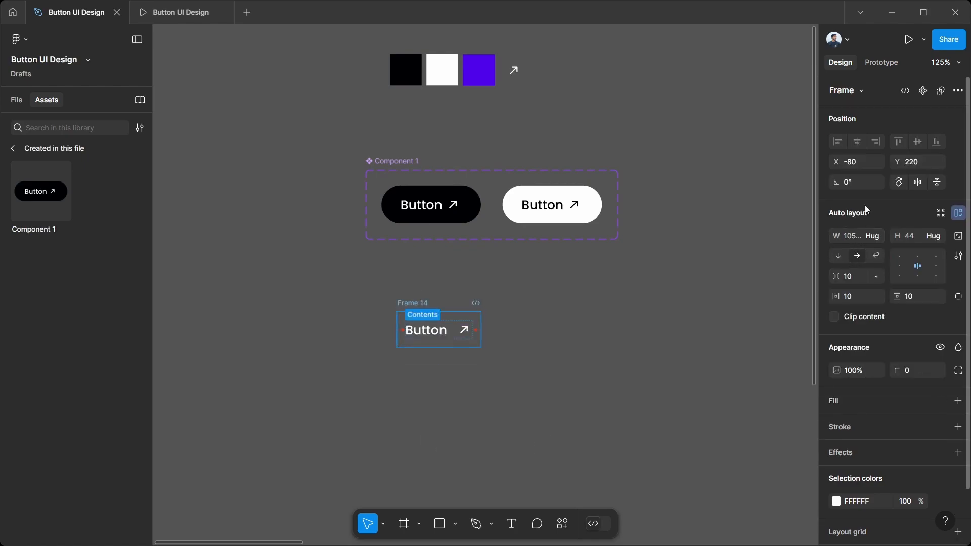
pyautogui.click(857, 278)
pyautogui.write('2')
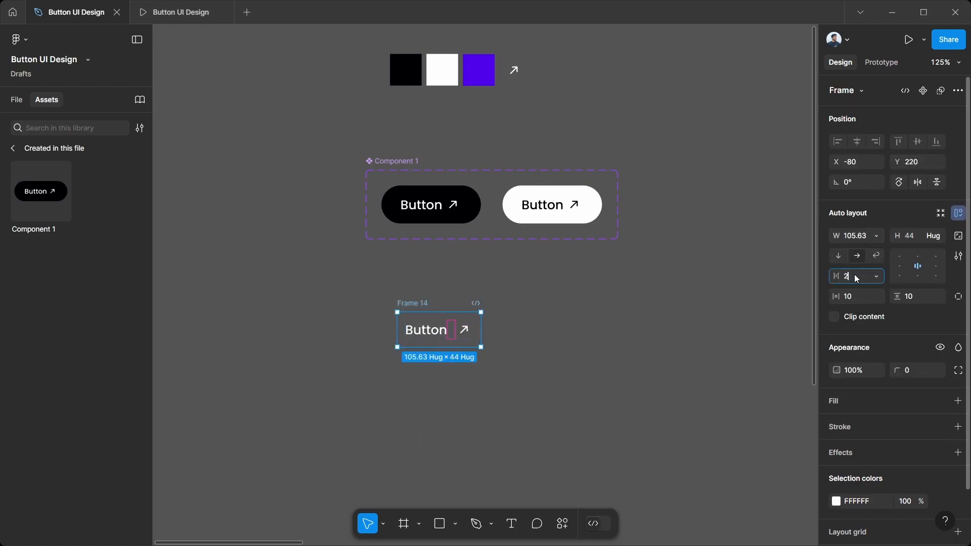
pyautogui.press('Return')
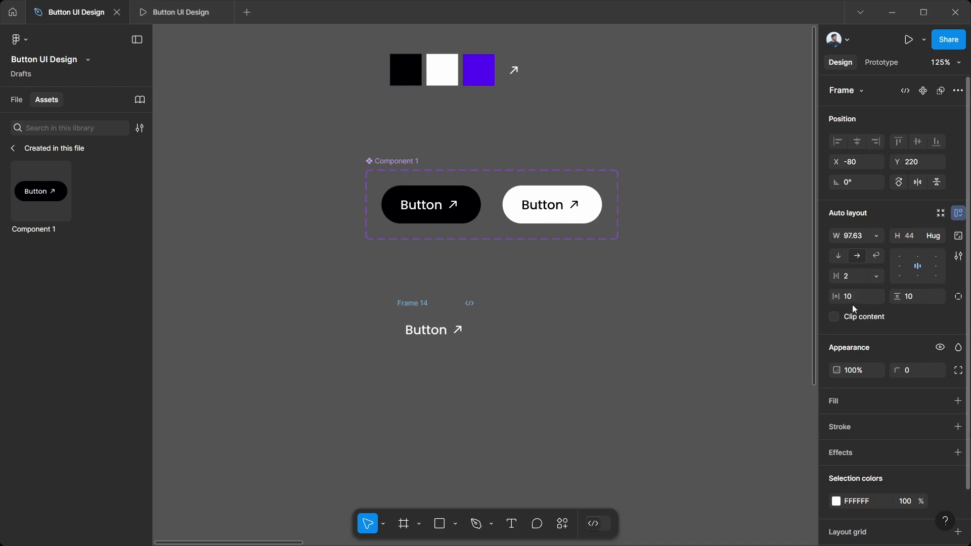
# Step: Set the new button frame's horizontal padding to 24 and vertical padding to 12
pyautogui.click(858, 298)
pyautogui.write('24')
pyautogui.click(917, 295)
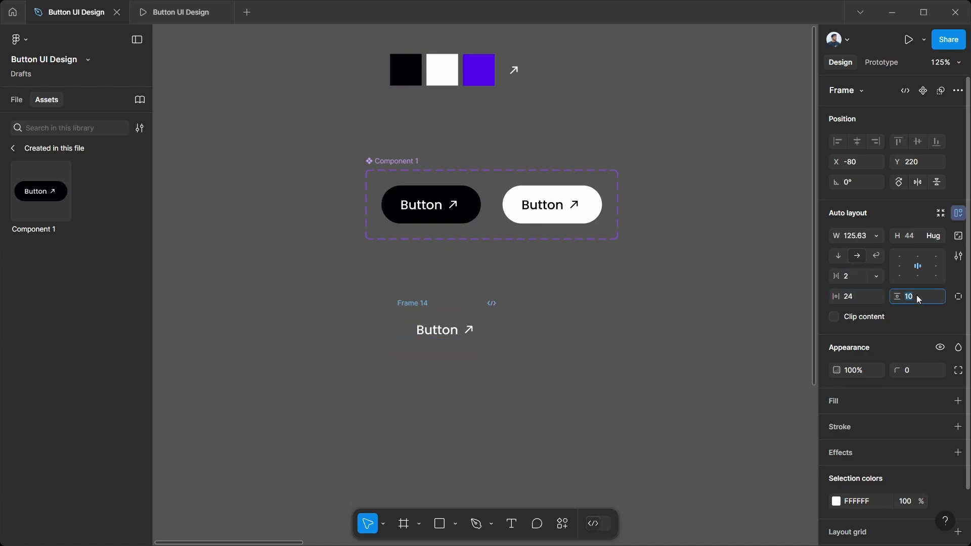
pyautogui.write('2')
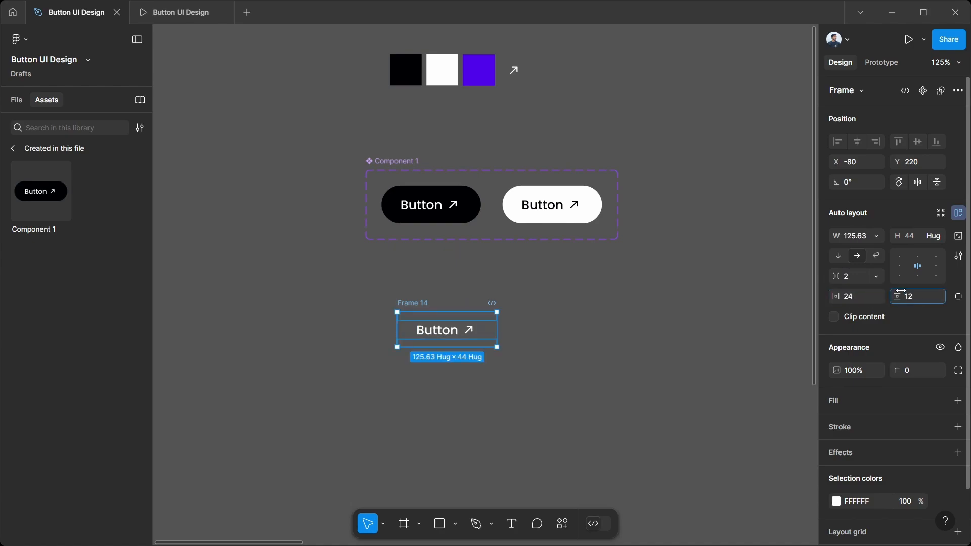
pyautogui.press('Return')
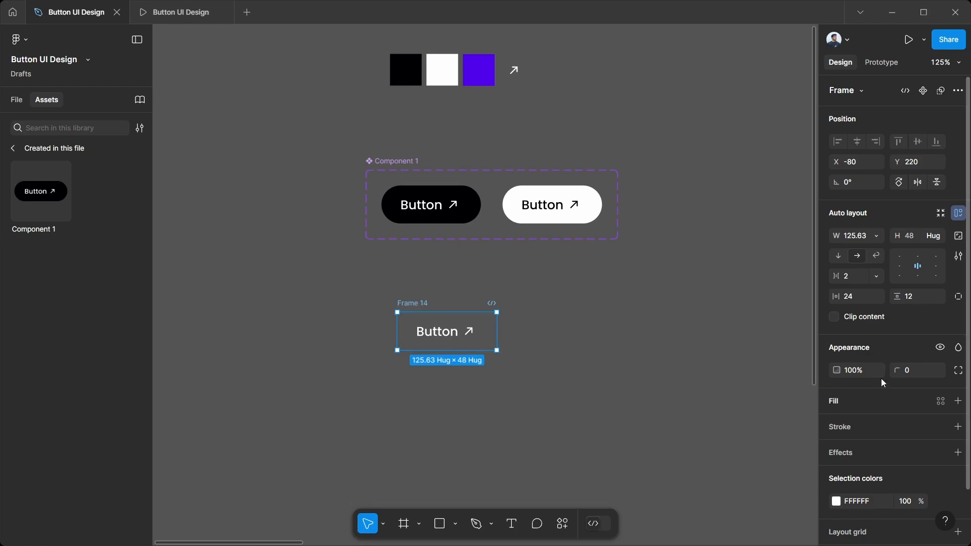
# Step: Set the new button frame's corner radius to 50 and give it a white FFFFFF fill
pyautogui.click(912, 373)
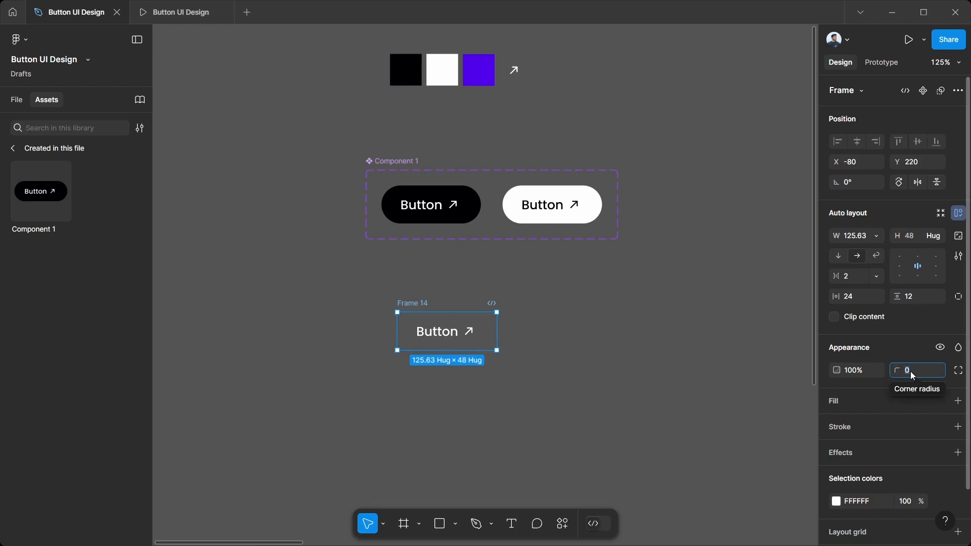
pyautogui.write('50')
pyautogui.press('Return')
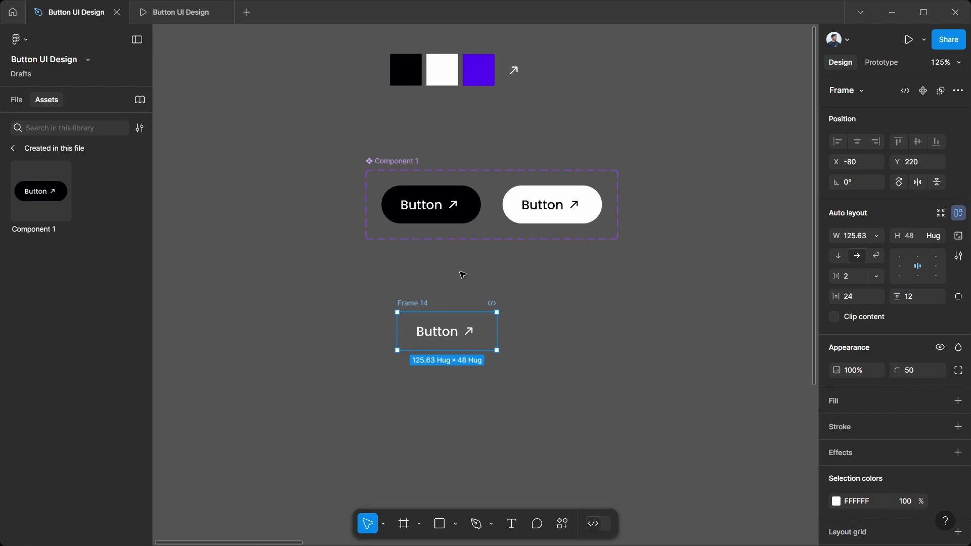
pyautogui.scroll(1, 561, 407)
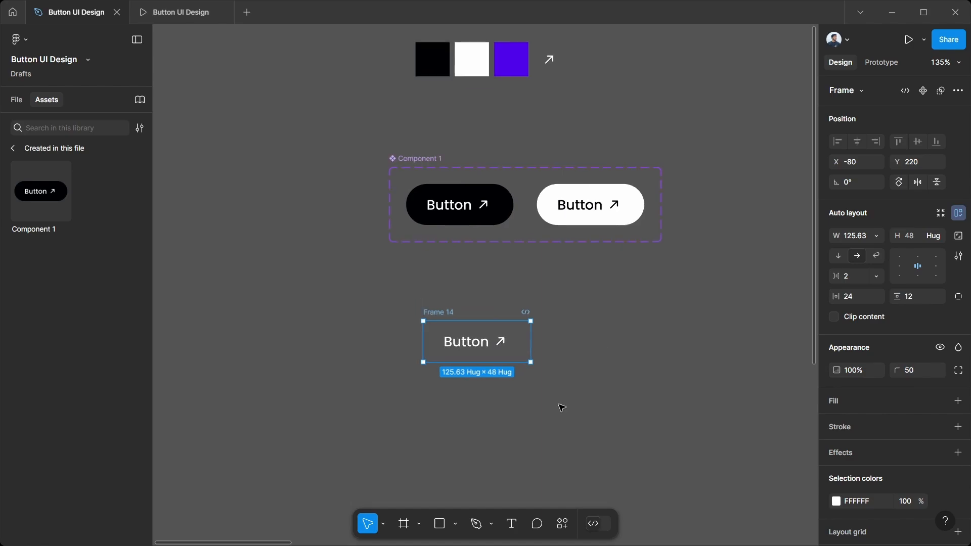
pyautogui.click(958, 401)
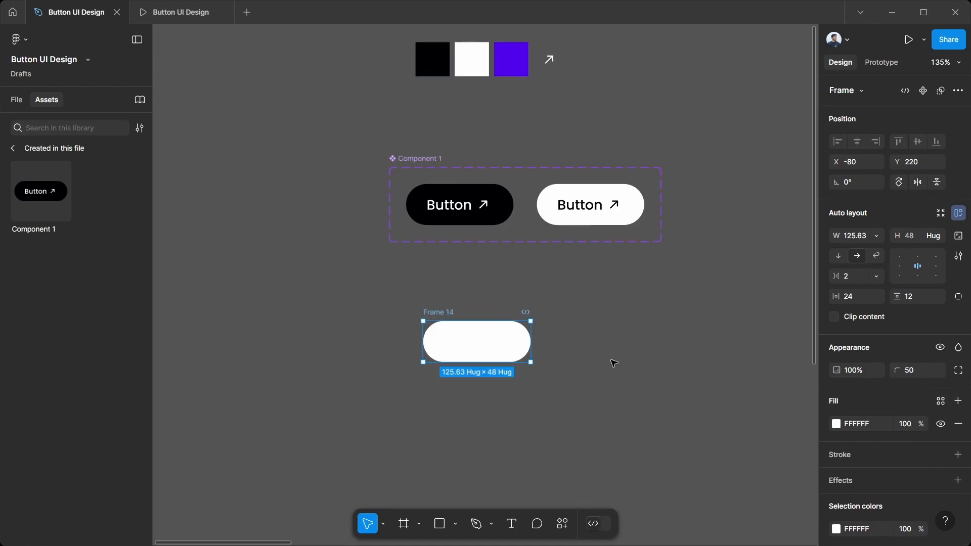
pyautogui.click(612, 355)
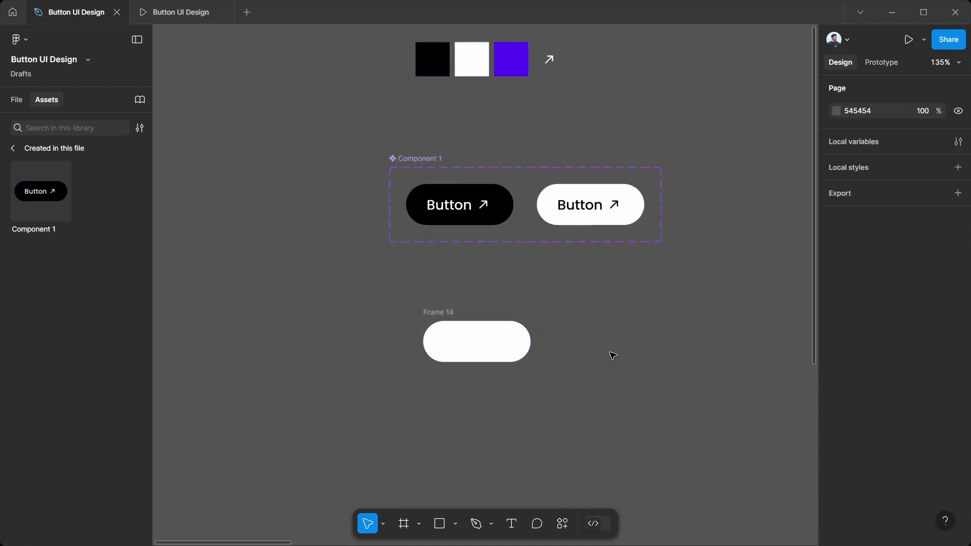
# Step: Draw a 126 × 54 rectangle below the white pill and fill it with the purple 4E00EB sampled from the palette swatch
pyautogui.click(441, 524)
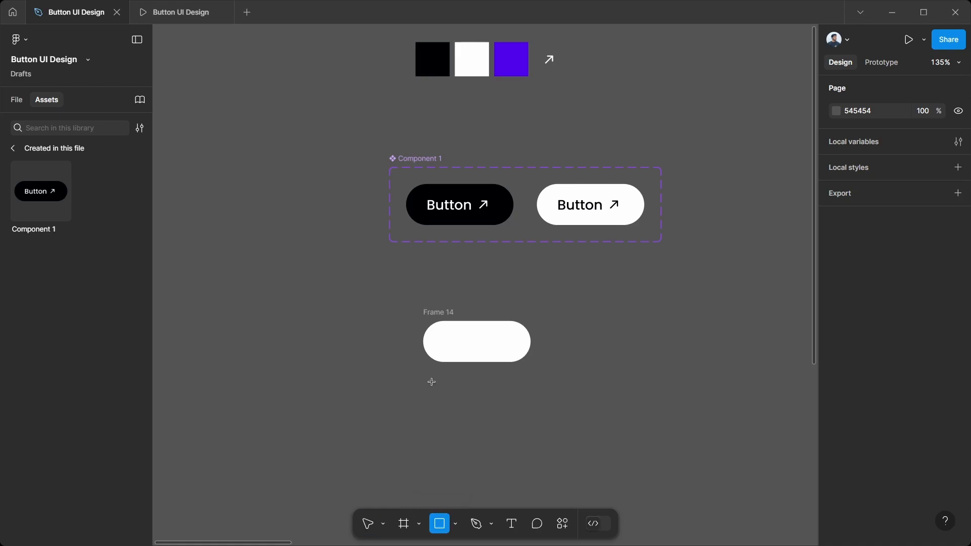
pyautogui.moveTo(424, 382); pyautogui.dragTo(530, 428)
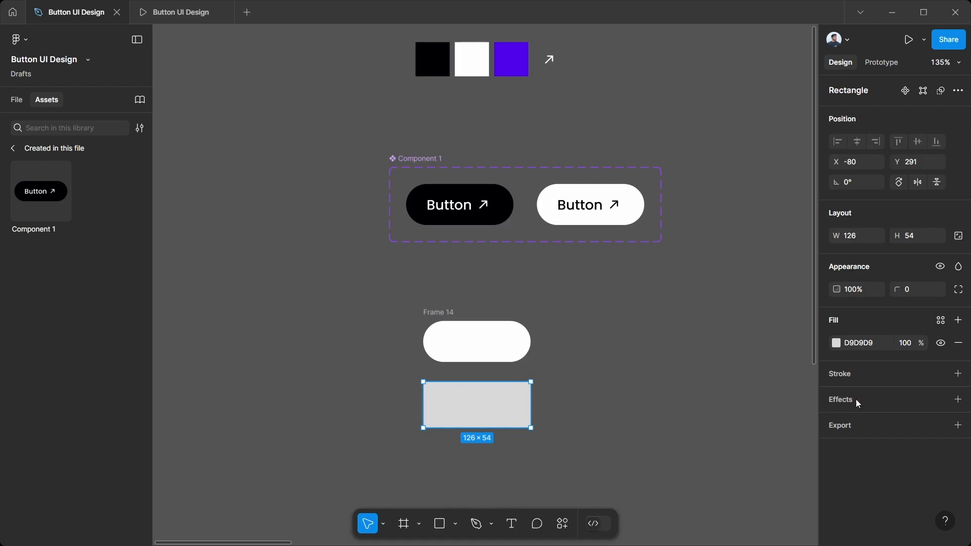
pyautogui.click(837, 344)
pyautogui.click(685, 404)
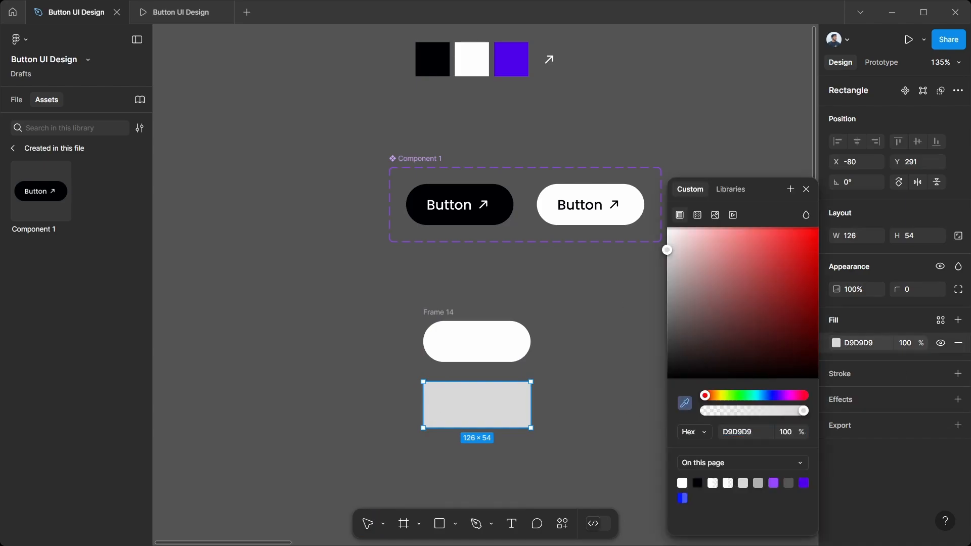
pyautogui.click(512, 60)
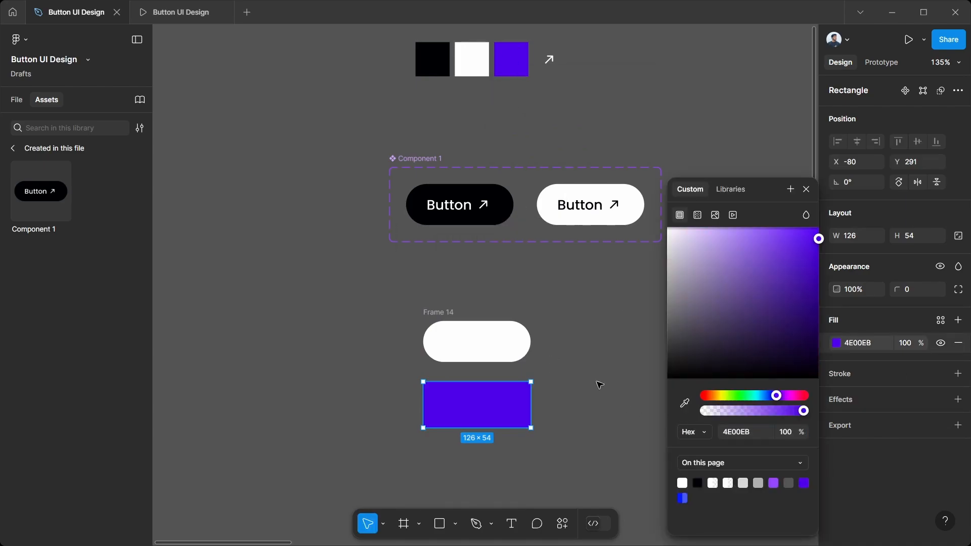
pyautogui.click(600, 385)
# Step: Rotate the purple rectangle to -30° and position it just below the white pill frame
pyautogui.click(515, 405)
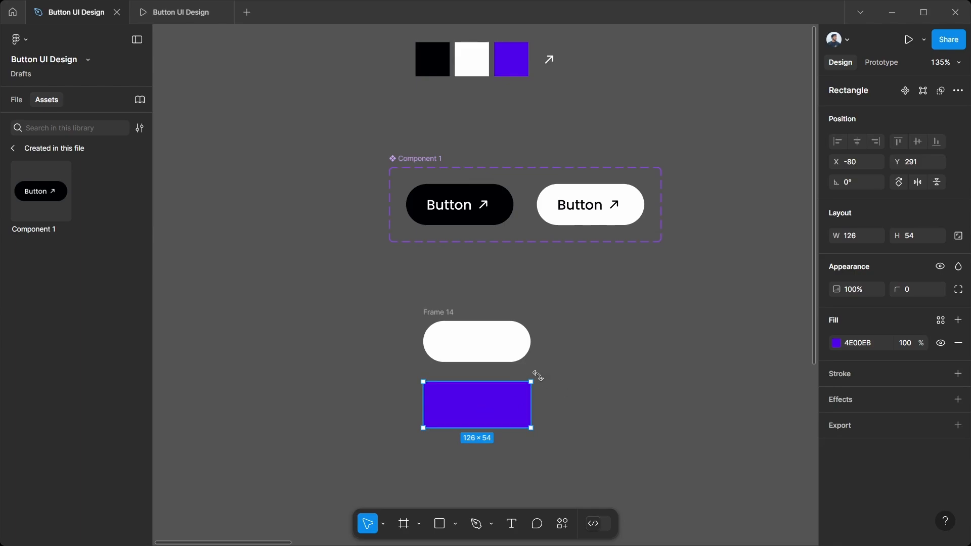
pyautogui.moveTo(537, 376); pyautogui.dragTo(548, 404)
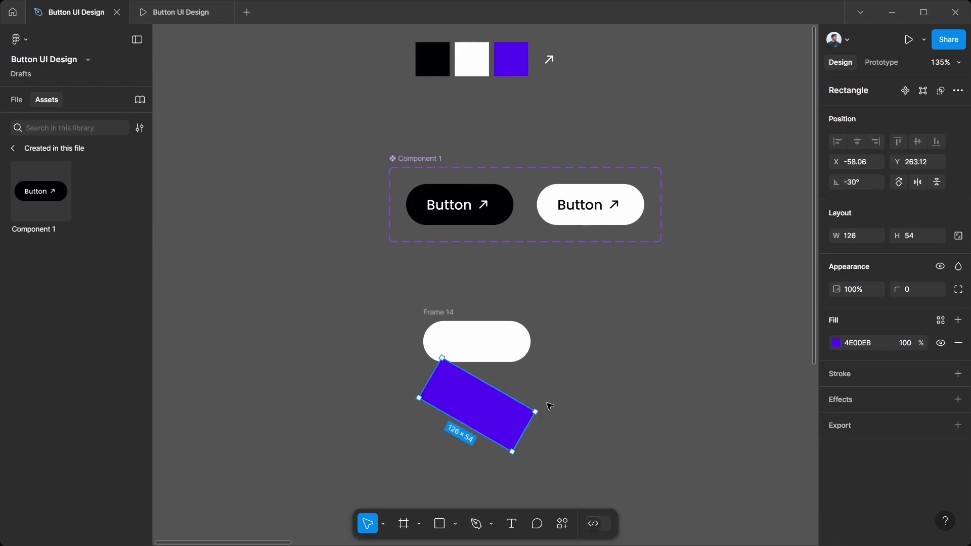
pyautogui.moveTo(481, 417)
pyautogui.mouseDown()
pyautogui.moveTo(470, 375)
pyautogui.moveTo(473, 419)
pyautogui.mouseUp()
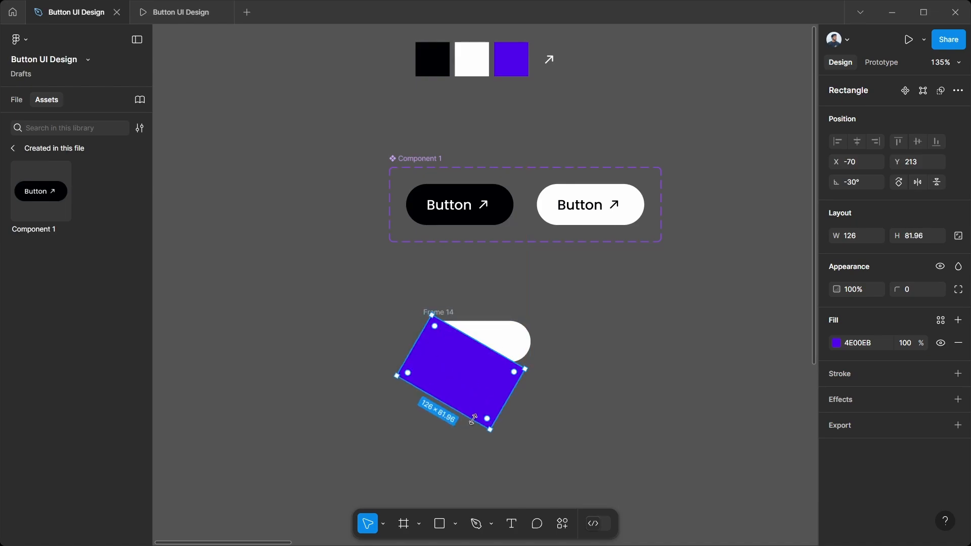
pyautogui.hotkey('ctrl', 'z')
pyautogui.moveTo(475, 369); pyautogui.dragTo(492, 452)
# Step: Remove auto layout from the white pill frame, Frame 14
pyautogui.click(432, 315)
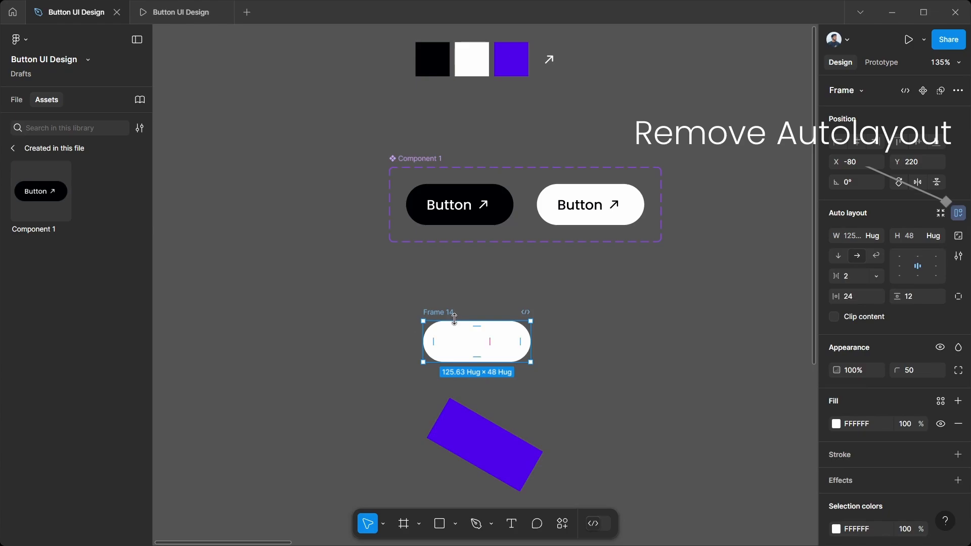
pyautogui.rightClick(452, 315)
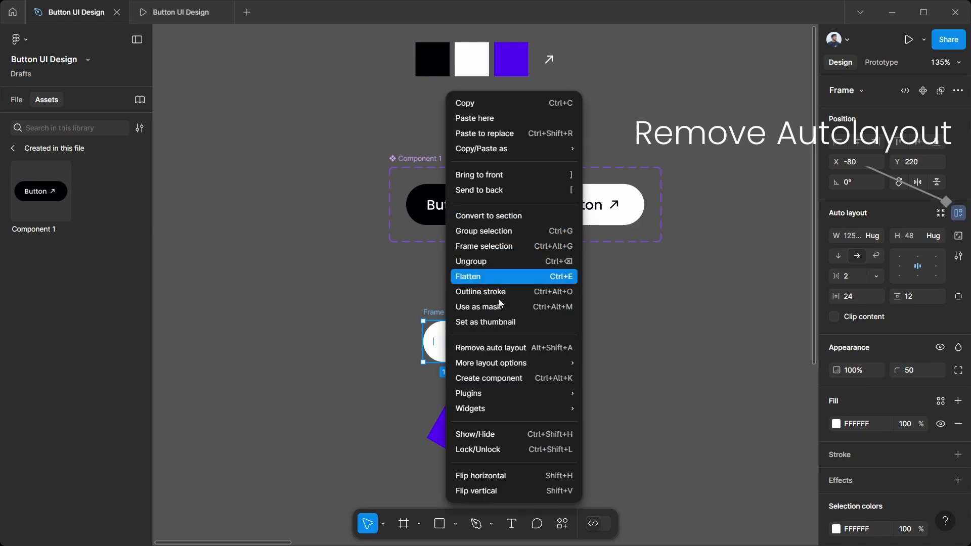
pyautogui.click(490, 348)
# Step: Move the tilted purple rectangle into the white pill frame so it covers the pill's lower-left half
pyautogui.click(483, 452)
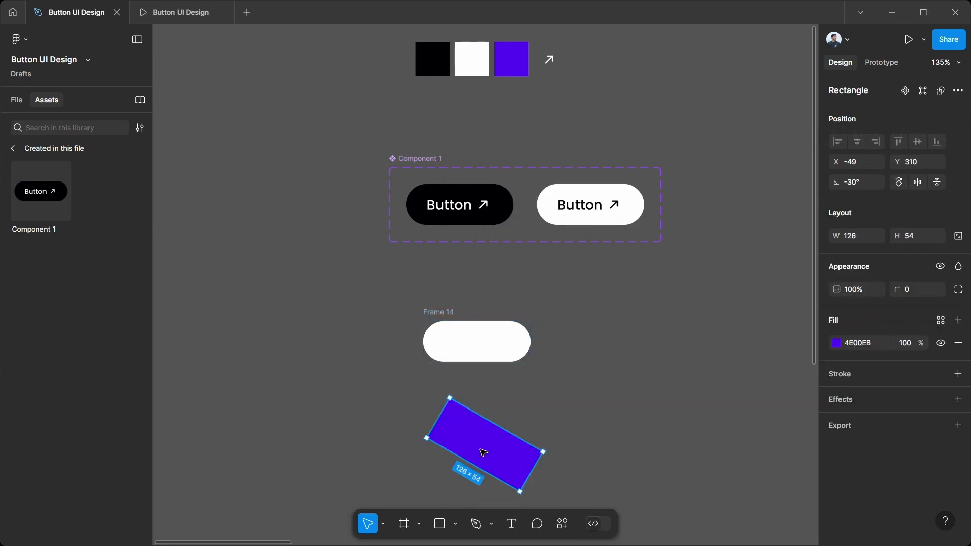
pyautogui.moveTo(480, 452); pyautogui.dragTo(441, 340)
pyautogui.click(449, 311)
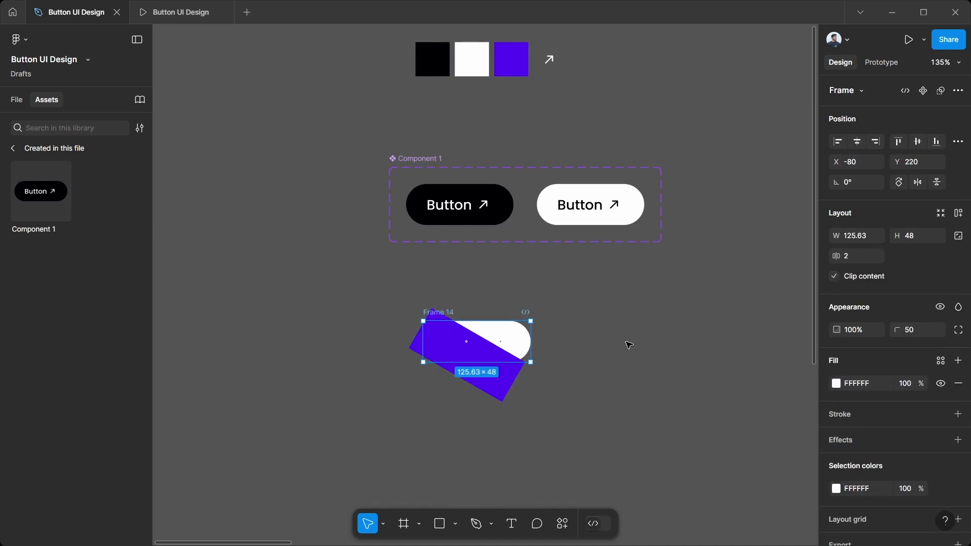
# Step: Reorder Rectangle 6 beneath the arrow icon and Button text layers in Frame 14
pyautogui.click(20, 101)
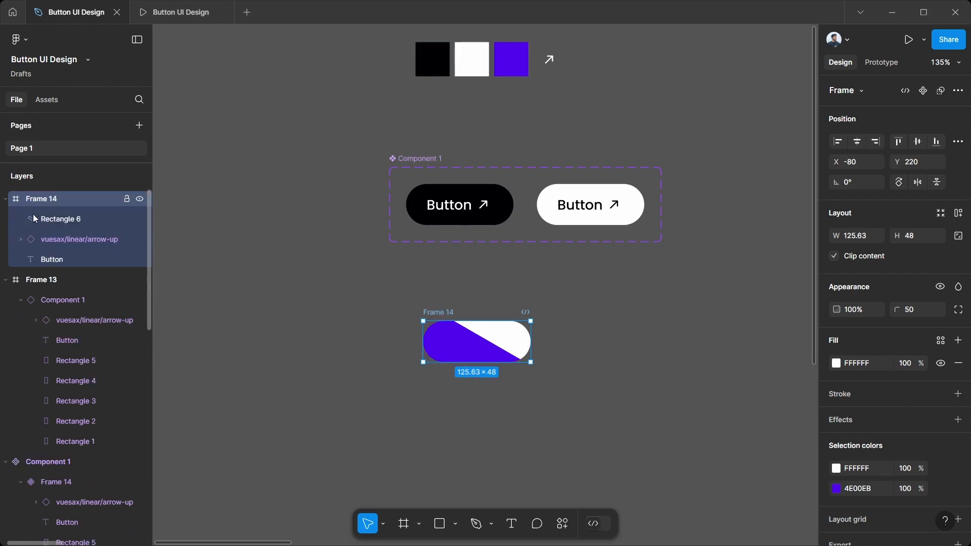
pyautogui.click(51, 220)
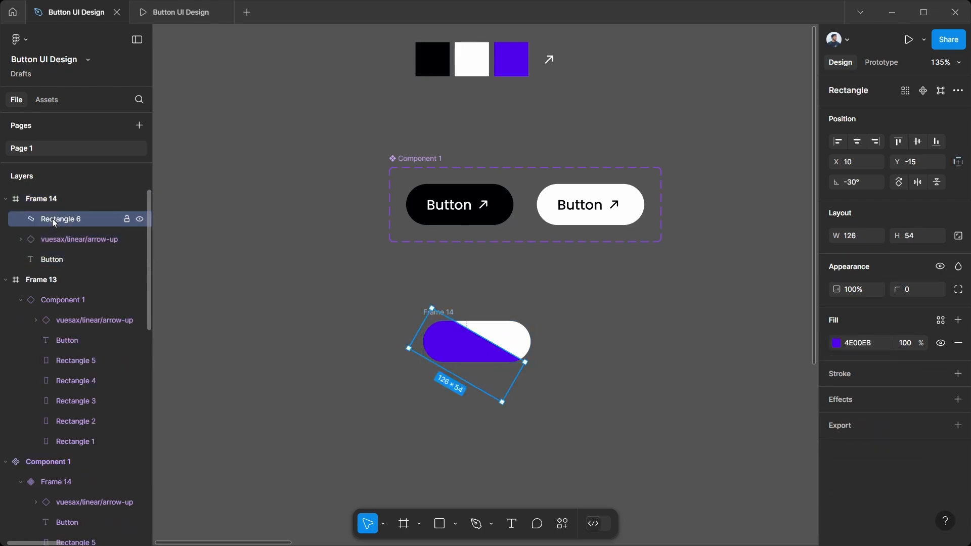
pyautogui.moveTo(53, 218); pyautogui.dragTo(47, 263)
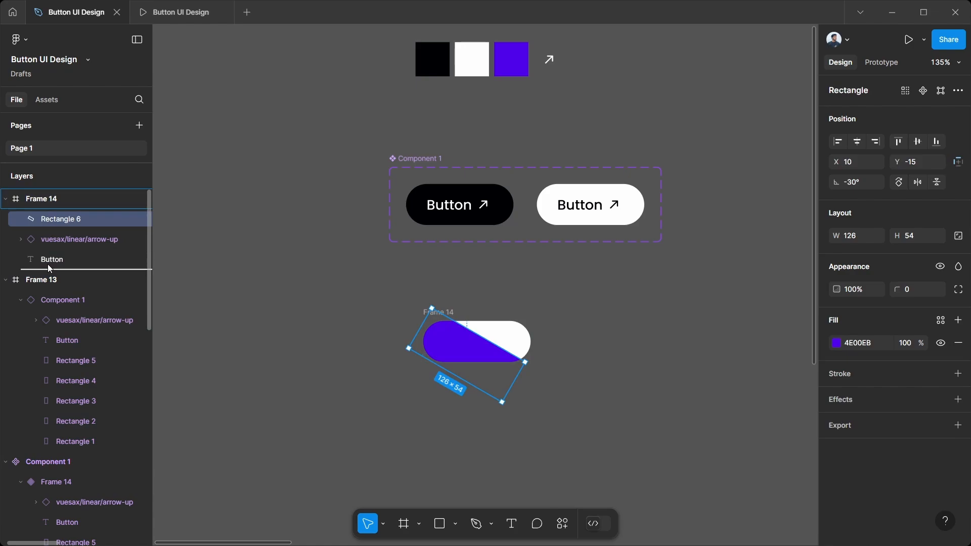
pyautogui.moveTo(48, 264); pyautogui.dragTo(47, 265)
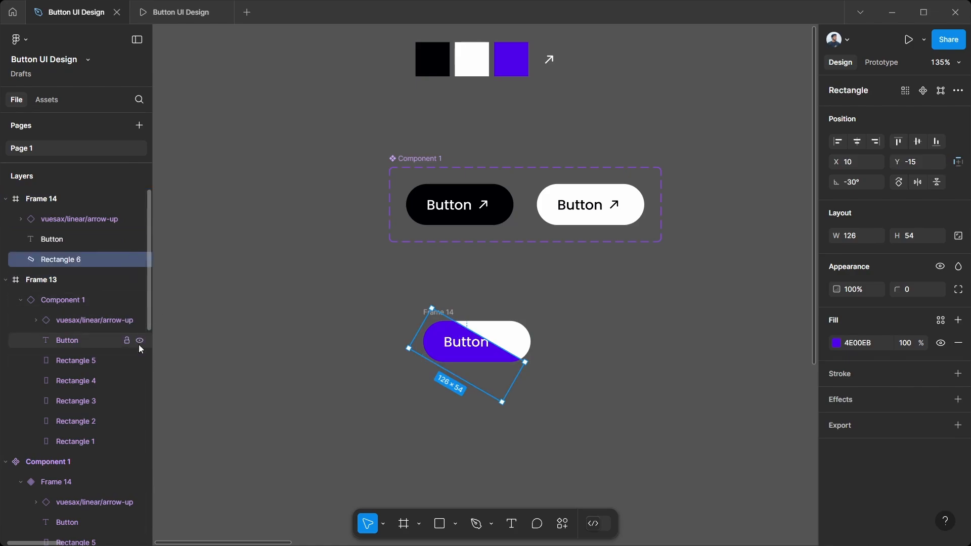
# Step: Duplicate the purple rectangle inside the pill and position the copy over the remaining white upper-right half
pyautogui.moveTo(473, 360); pyautogui.dragTo(510, 335)
pyautogui.hotkey('ctrl', 'd')
pyautogui.click(448, 405)
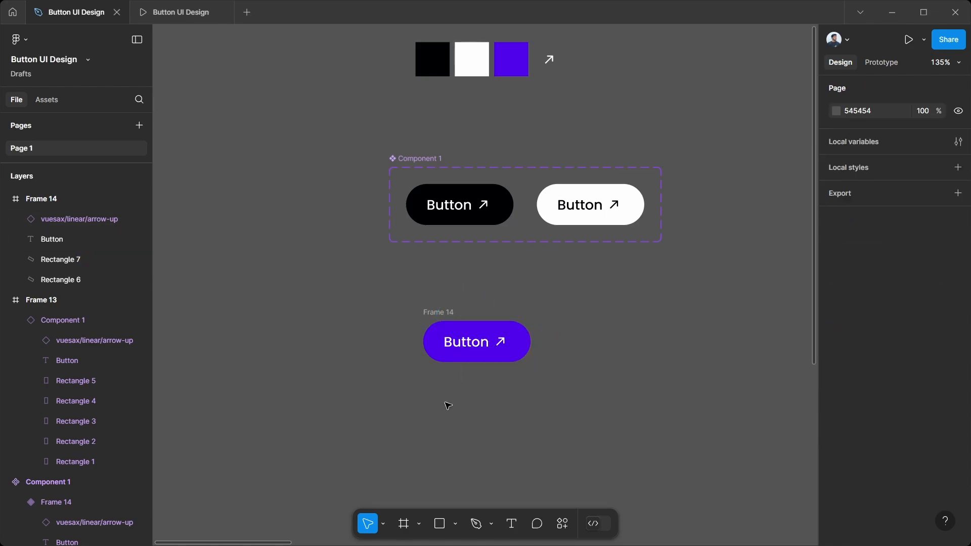
# Step: Widen the lower purple rectangle to about 151.5 and the upper one to about 167.56, extending past the pill's ends
pyautogui.click(429, 351)
pyautogui.moveTo(412, 329); pyautogui.dragTo(397, 320)
pyautogui.click(526, 331)
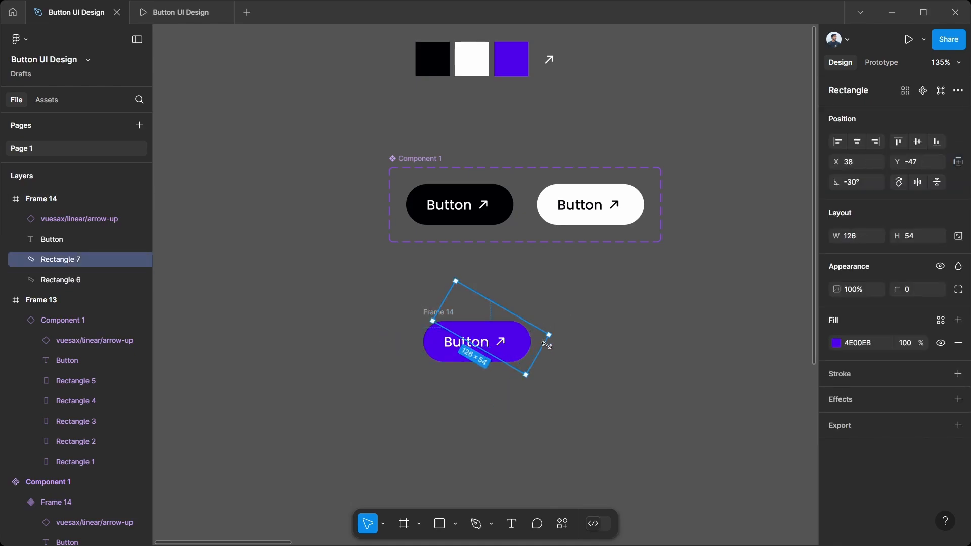
pyautogui.moveTo(563, 352); pyautogui.dragTo(593, 370)
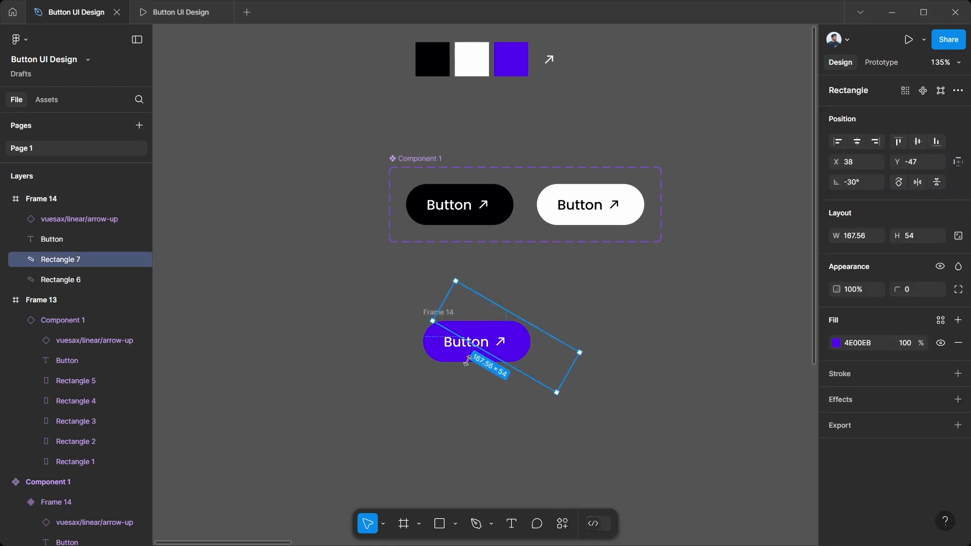
# Step: Duplicate the purple button frame beside the original and nudge the copy's lower rectangle down to Y 30.25, out of the pill
pyautogui.click(431, 313)
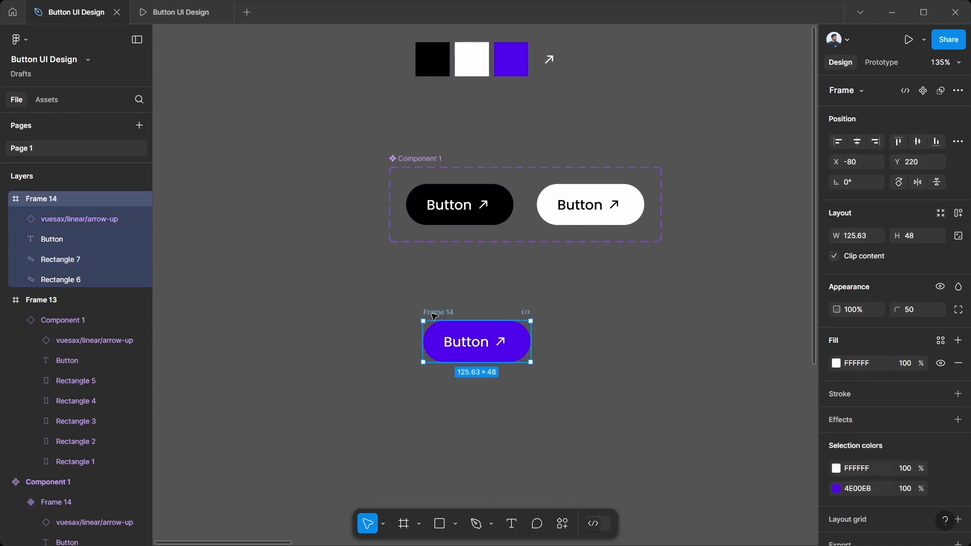
pyautogui.hotkey('ctrl', 'd')
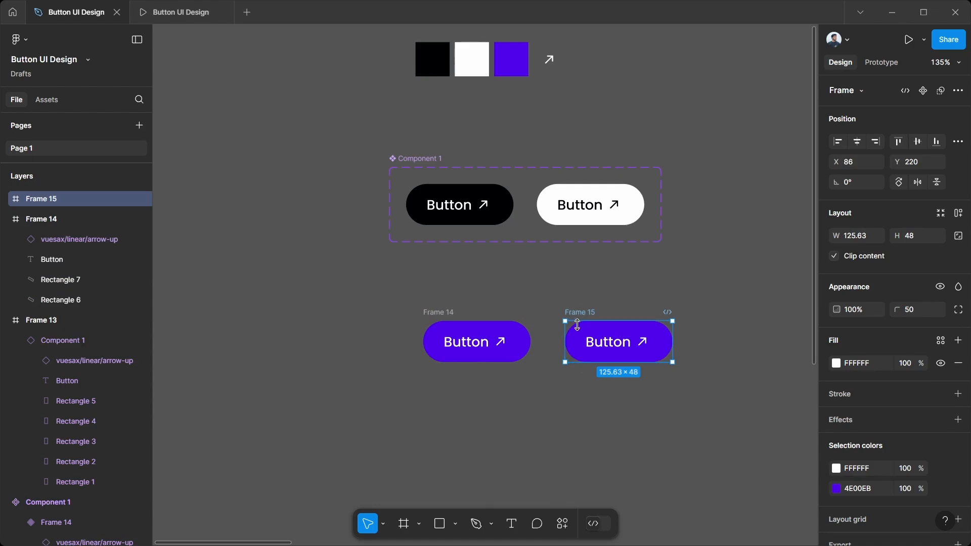
pyautogui.click(587, 358)
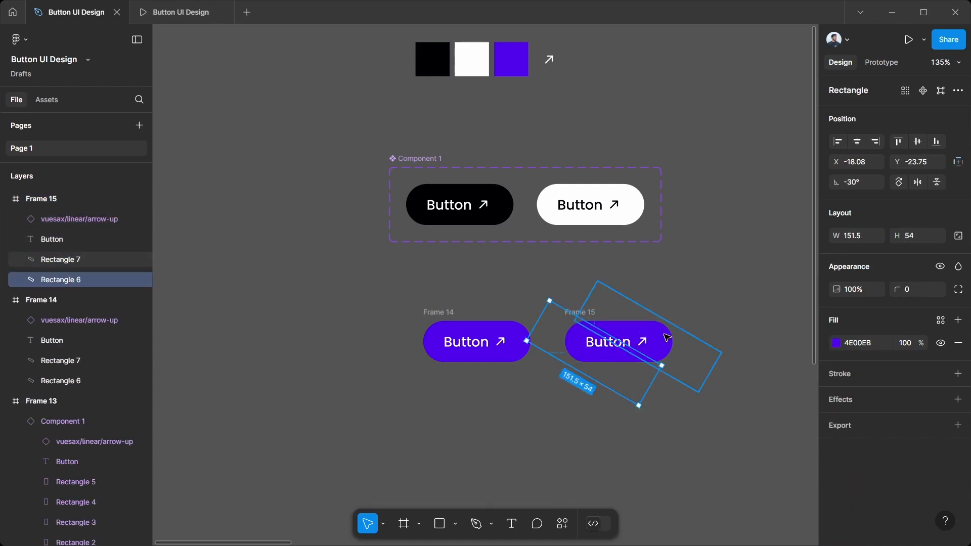
pyautogui.press('Down')
pyautogui.press('Down')
pyautogui.press('Down')
pyautogui.press('Down')
pyautogui.press('Down')
pyautogui.press('Down')
pyautogui.press('Down')
pyautogui.press('Down')
pyautogui.press('Down')
pyautogui.press('Down')
pyautogui.press('Down')
pyautogui.press('Down')
pyautogui.press('Down')
pyautogui.press('Down')
pyautogui.press('Down')
pyautogui.press('Down')
pyautogui.press('Down')
pyautogui.press('Down')
pyautogui.press('Down')
pyautogui.press('Down')
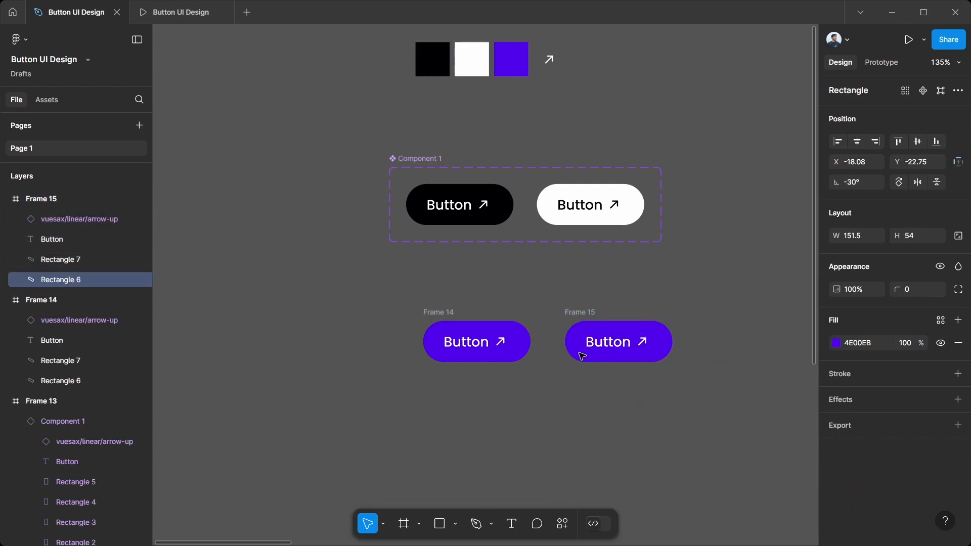
pyautogui.press('Down')
pyautogui.press('Down')
pyautogui.press('Down')
pyautogui.press('Down')
pyautogui.press('Down')
pyautogui.press('Down')
pyautogui.press('Down')
pyautogui.press('Down')
pyautogui.press('Down')
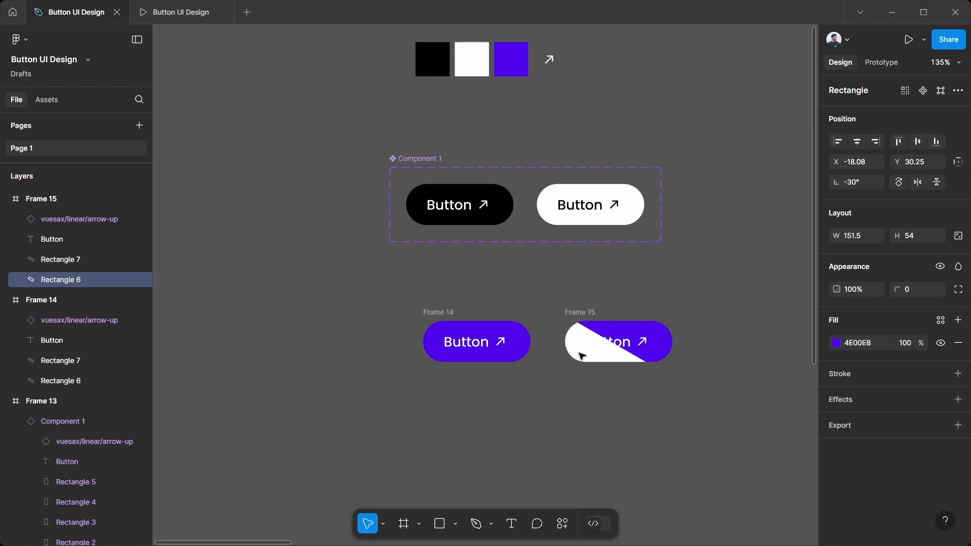
# Step: Nudge the upper purple rectangle in Frame 15 up to Y -111, clear of the pill
pyautogui.click(667, 343)
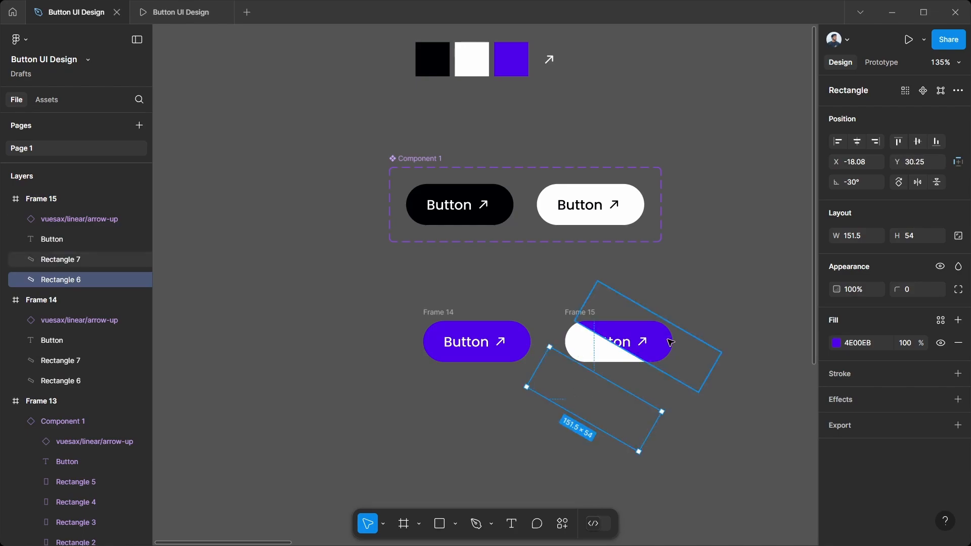
pyautogui.press('Up')
pyautogui.press('Up')
pyautogui.press('Up')
pyautogui.press('Up')
pyautogui.press('Up')
pyautogui.press('Up')
pyautogui.press('Up')
pyautogui.press('Up')
pyautogui.press('Up')
pyautogui.press('Up')
pyautogui.press('Up')
pyautogui.press('Up')
pyautogui.press('Up')
pyautogui.press('Up')
pyautogui.press('Up')
pyautogui.press('Up')
pyautogui.press('Up')
pyautogui.press('Up')
pyautogui.press('Up')
pyautogui.press('Up')
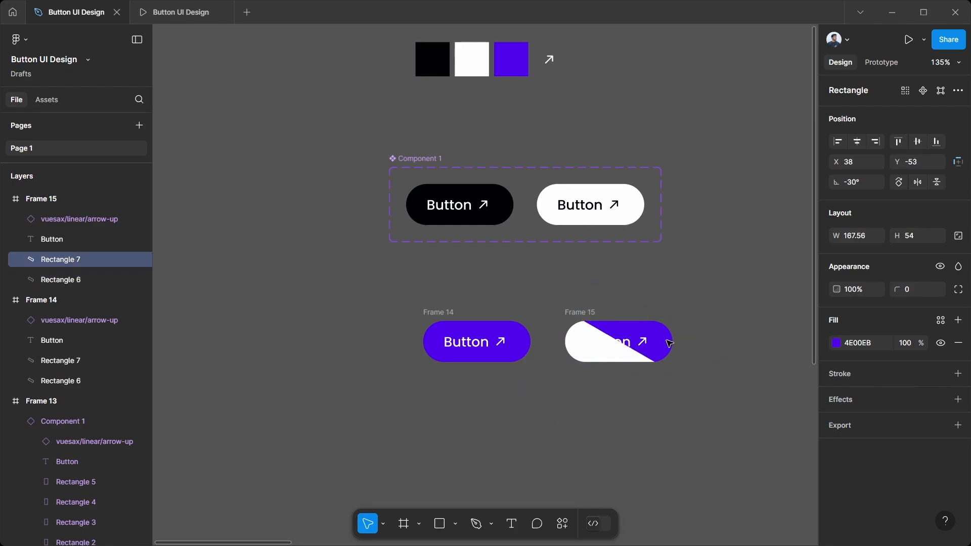
pyautogui.press('Up')
pyautogui.press('Up')
pyautogui.press('Up')
pyautogui.press('Up')
pyautogui.press('Up')
pyautogui.press('Up')
pyautogui.press('Up')
pyautogui.press('Up')
pyautogui.press('Up')
pyautogui.press('Up')
pyautogui.press('Up')
pyautogui.press('Up')
pyautogui.press('Up')
pyautogui.press('Up')
pyautogui.press('Up')
pyautogui.press('Up')
pyautogui.press('Up')
pyautogui.press('Up')
pyautogui.press('Up')
pyautogui.press('Up')
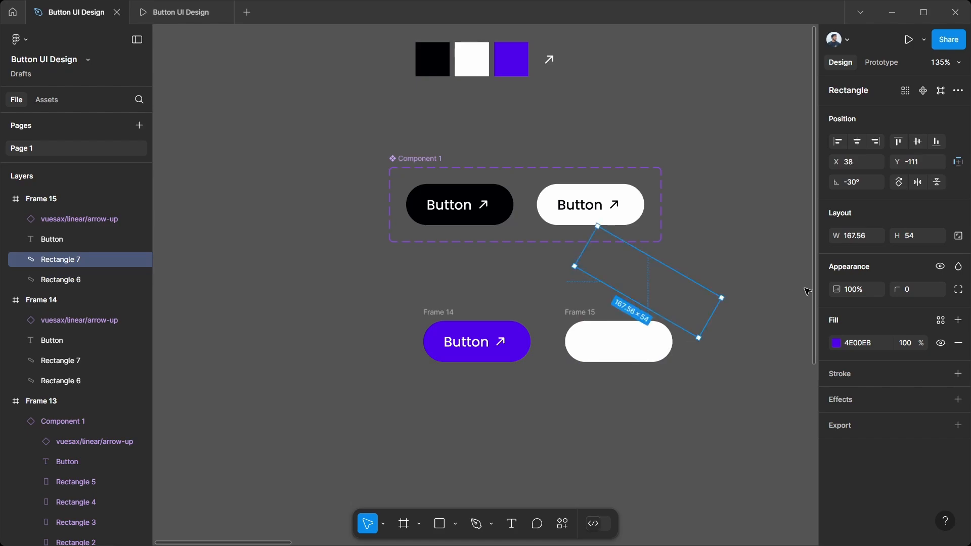
# Step: Fill the Button text in Frame 15 with the purple 4E00EB sampled from the palette swatch
pyautogui.click(601, 348)
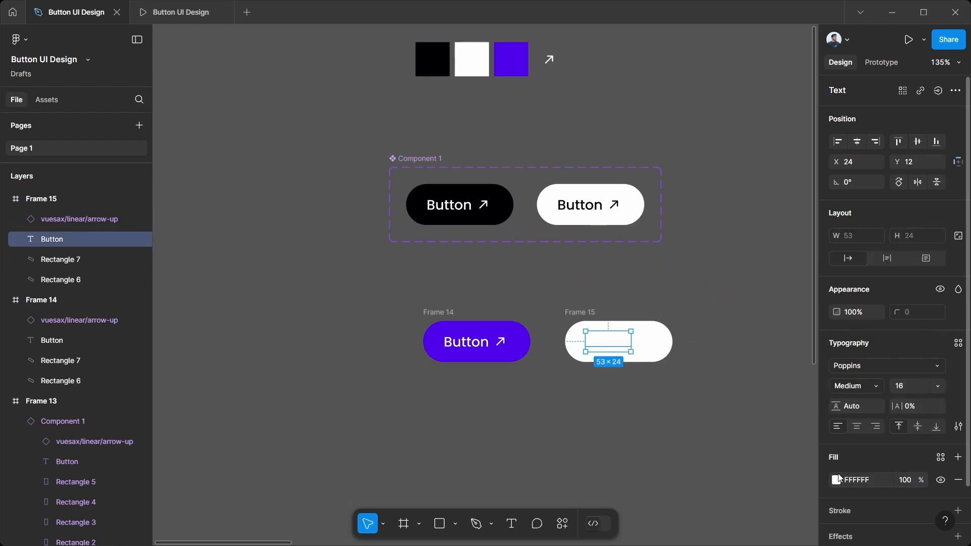
pyautogui.click(836, 480)
pyautogui.click(685, 405)
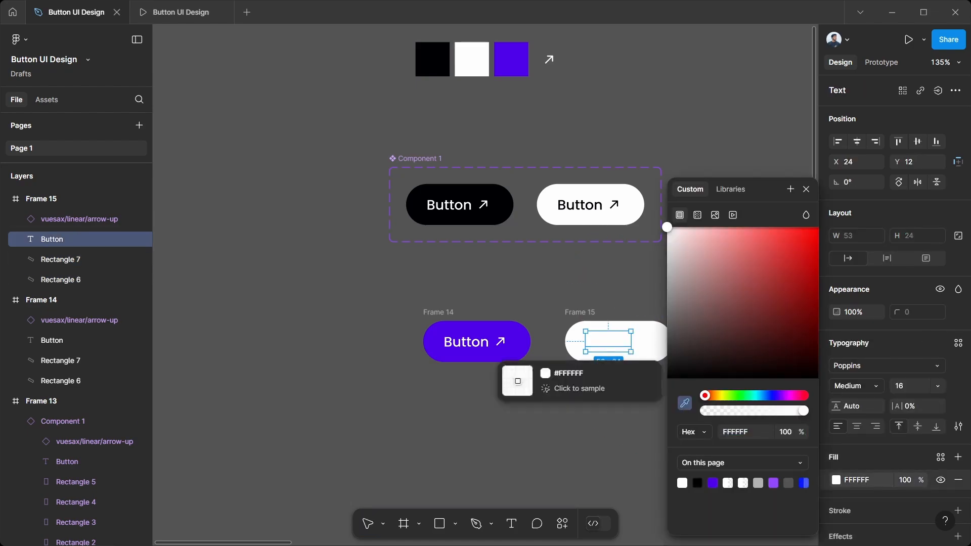
pyautogui.click(521, 70)
# Step: Recolor the arrow icon in Frame 15 with the purple sampled from the neighbouring purple button
pyautogui.click(643, 342)
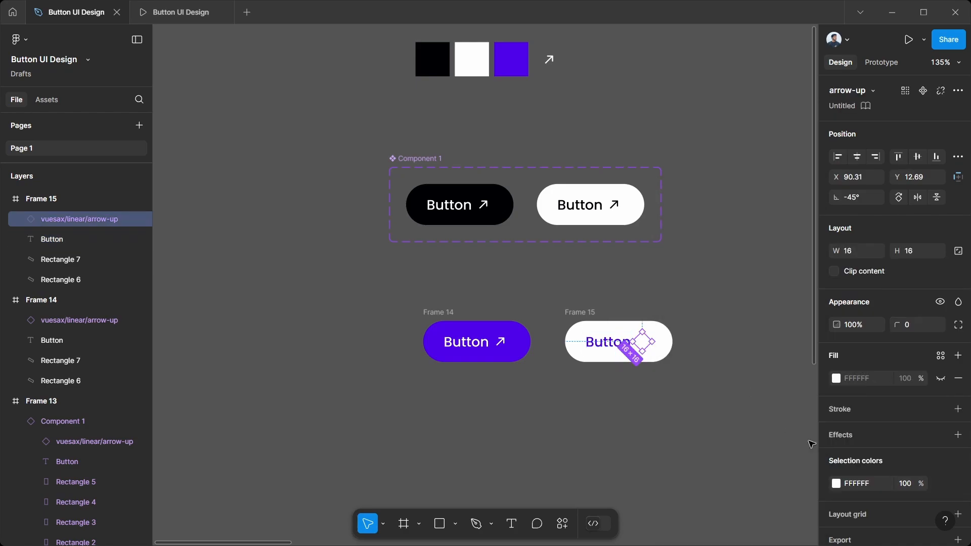
pyautogui.click(836, 484)
pyautogui.click(686, 404)
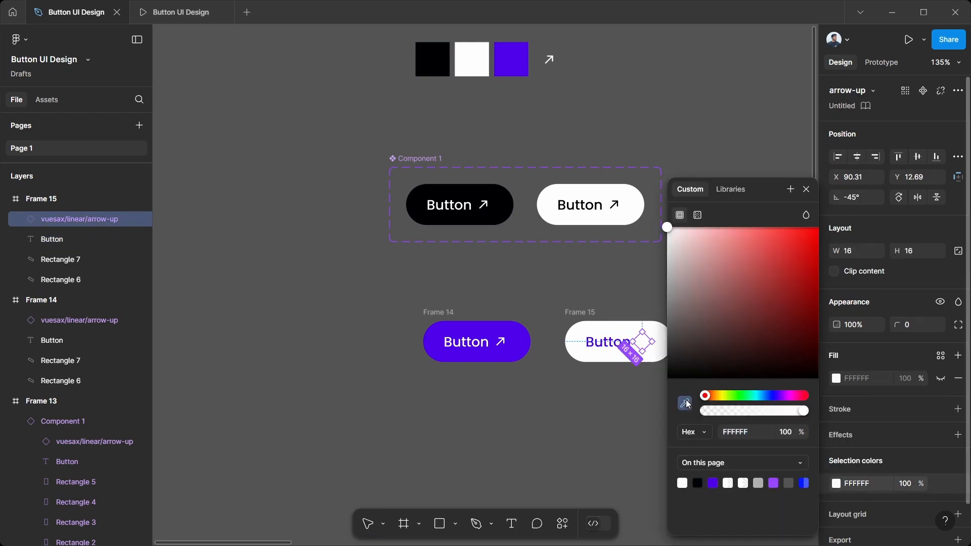
pyautogui.click(526, 347)
pyautogui.click(567, 429)
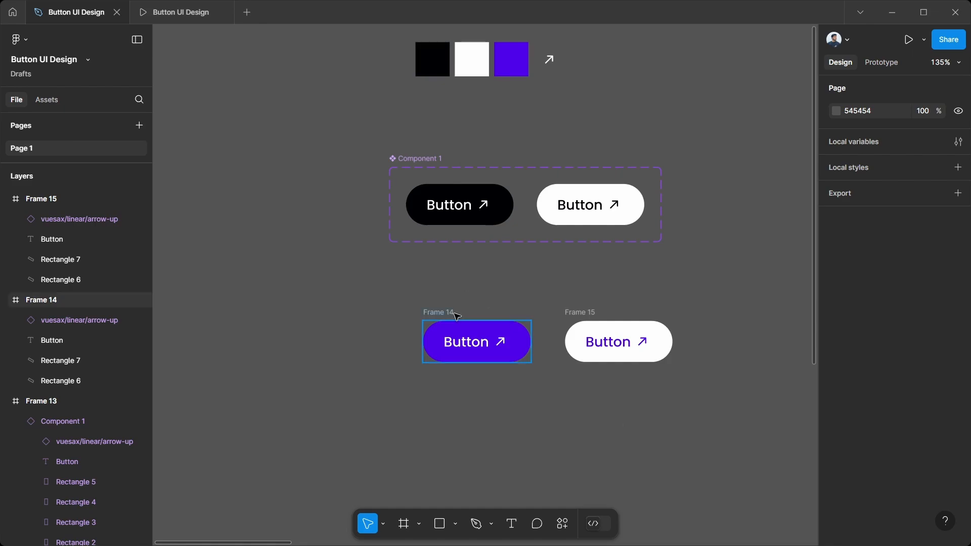
# Step: Combine Frame 14 and Frame 15 into a component set
pyautogui.moveTo(764, 427); pyautogui.dragTo(408, 282)
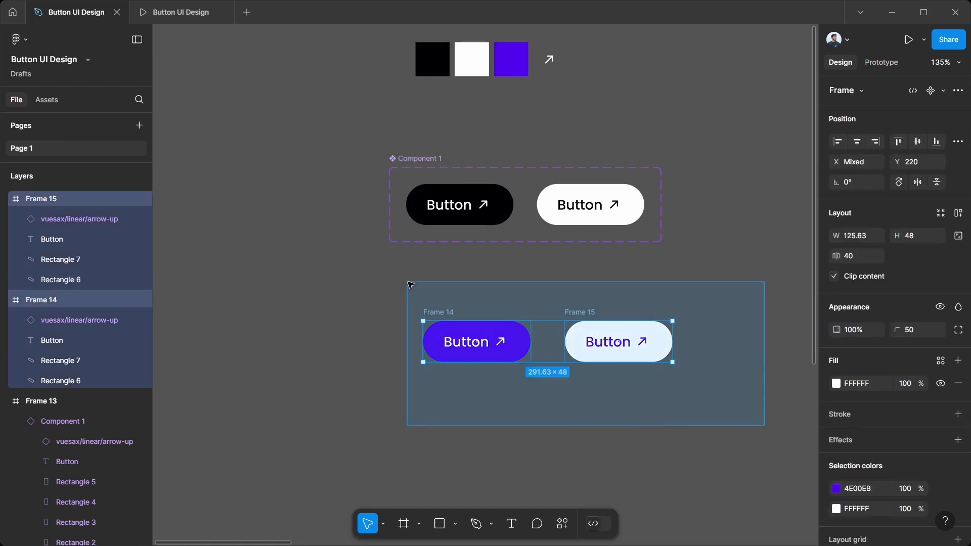
pyautogui.click(944, 90)
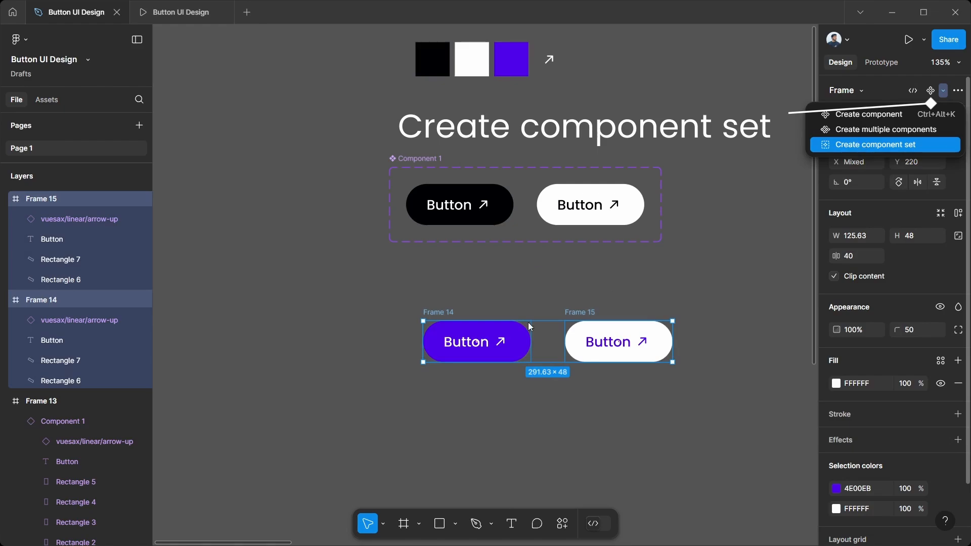
# Step: Add a While hovering interaction to the purple variant that changes it to the white Frame 15 variant
pyautogui.click(525, 347)
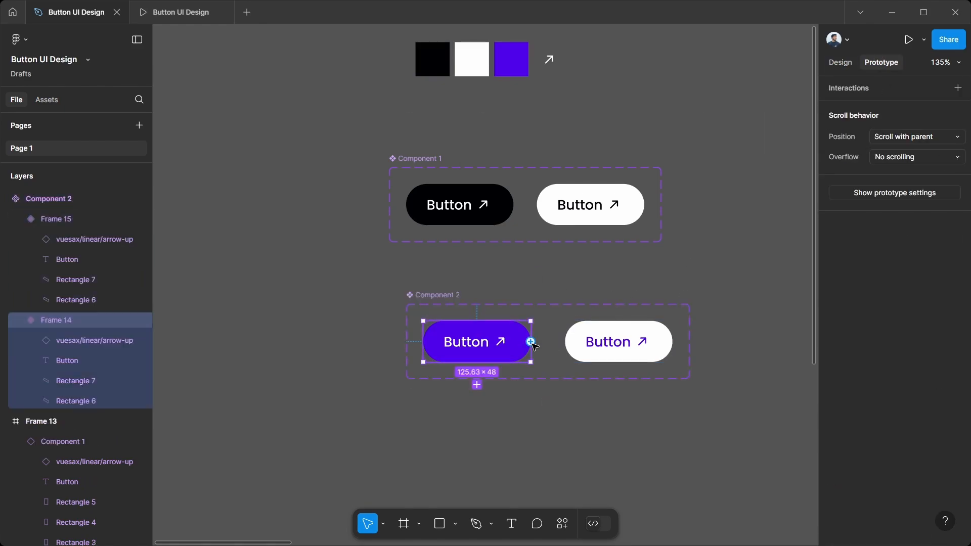
pyautogui.moveTo(531, 342); pyautogui.dragTo(587, 342)
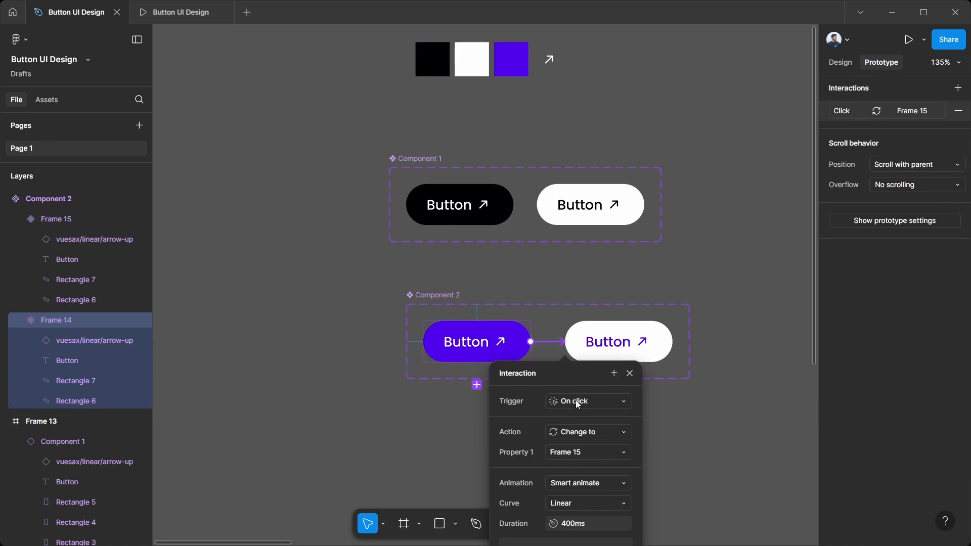
pyautogui.click(578, 402)
pyautogui.click(571, 403)
pyautogui.moveTo(568, 375); pyautogui.dragTo(412, 224)
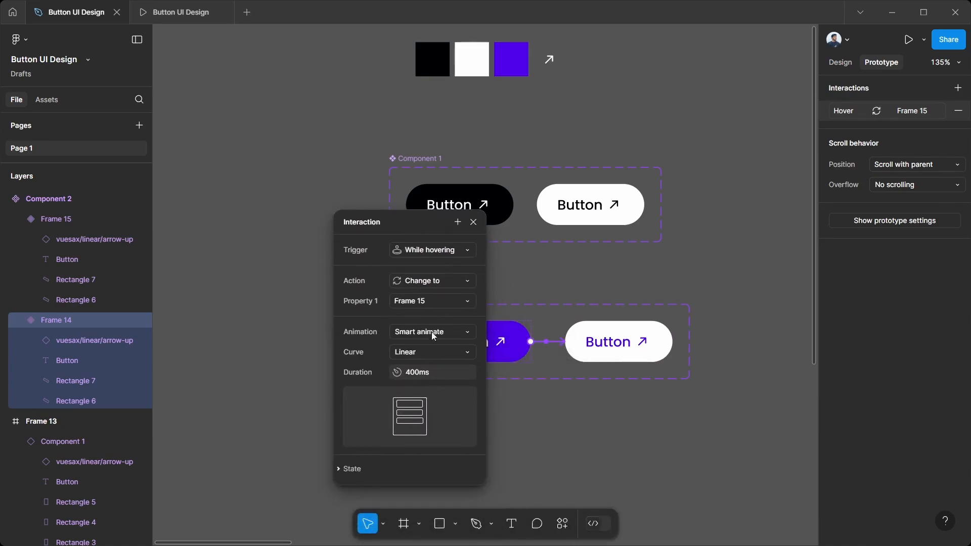
pyautogui.click(474, 223)
pyautogui.click(484, 424)
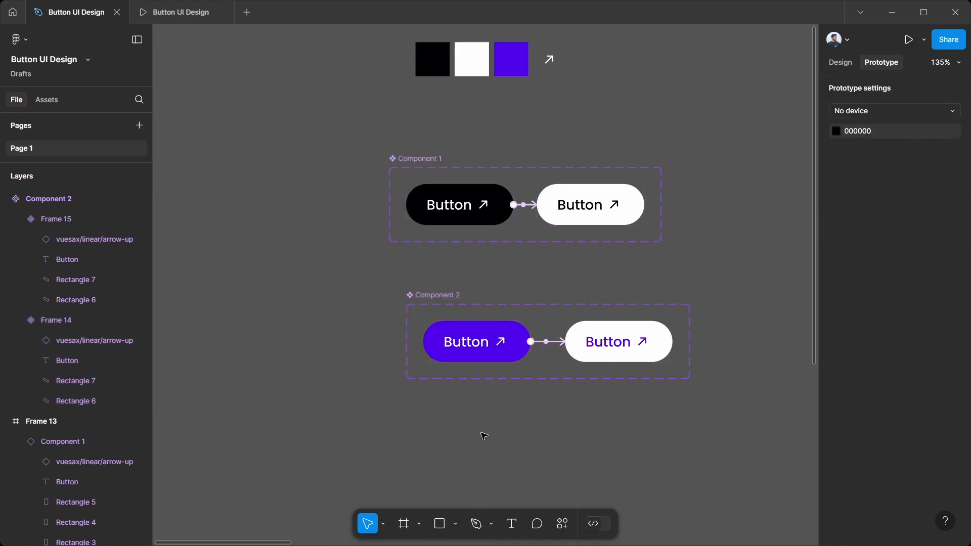
# Step: Align Component 2 with the left edge of Component 1 and move Frame 13 directly below them on the same edge
pyautogui.moveTo(423, 301); pyautogui.dragTo(406, 284)
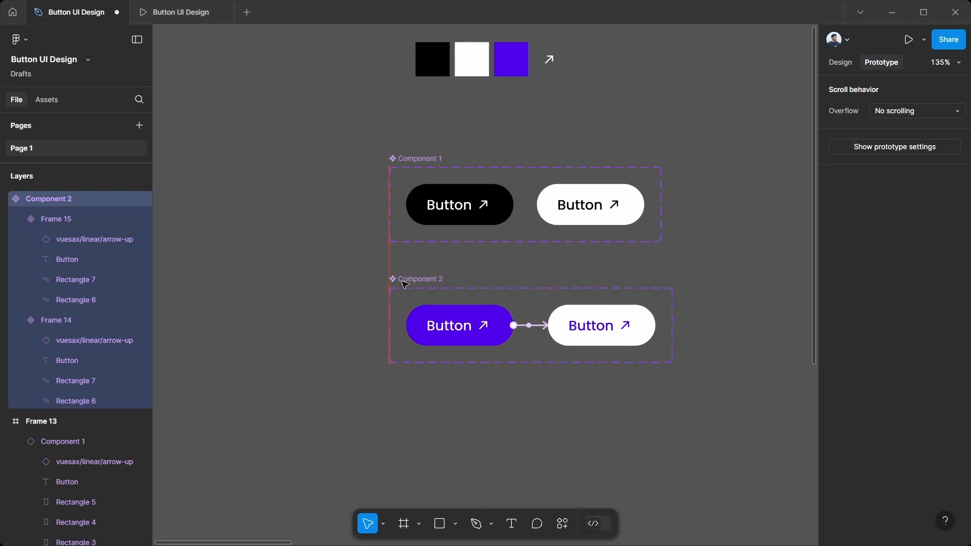
pyautogui.click(494, 429)
pyautogui.scroll(-3, 494, 429)
pyautogui.hscroll(10, 722, 401)
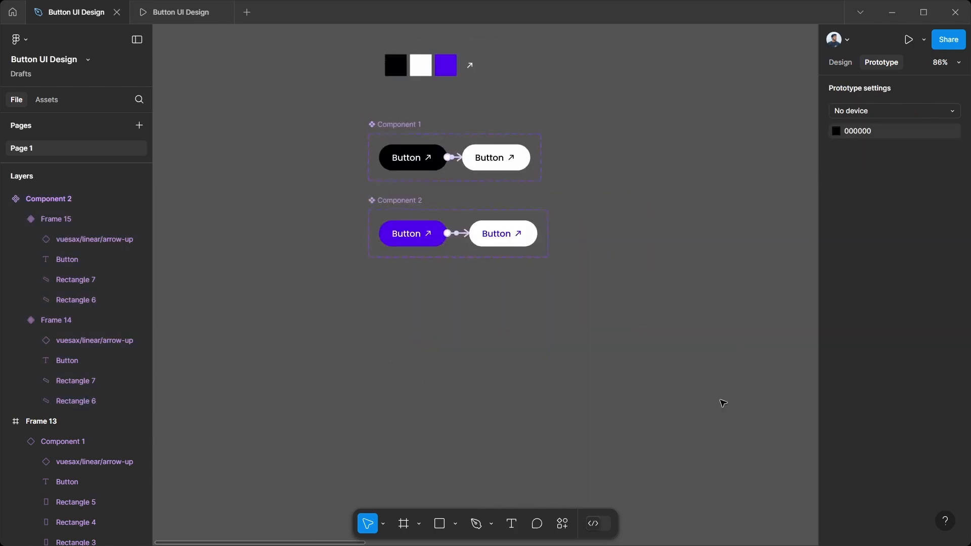
pyautogui.moveTo(782, 143); pyautogui.dragTo(293, 331)
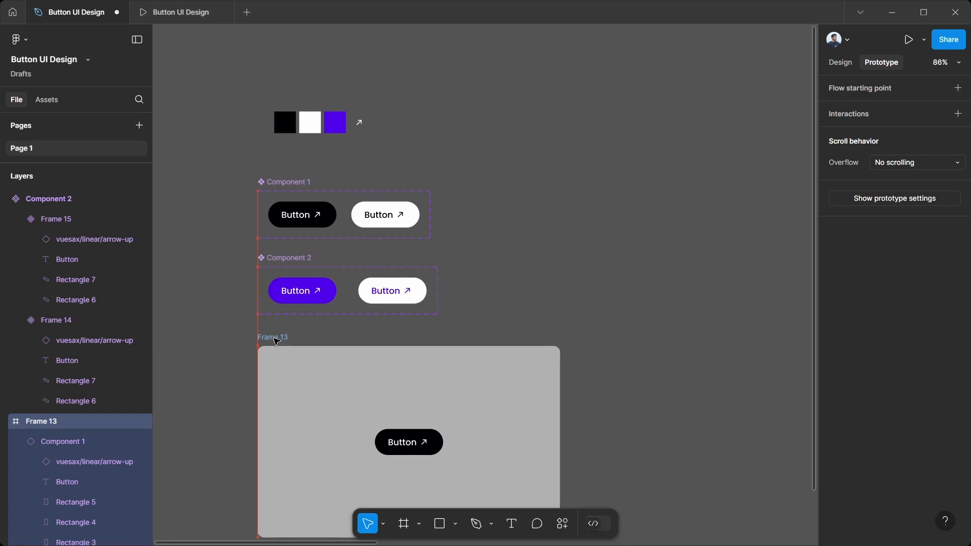
pyautogui.click(218, 363)
pyautogui.scroll(-1, 217, 362)
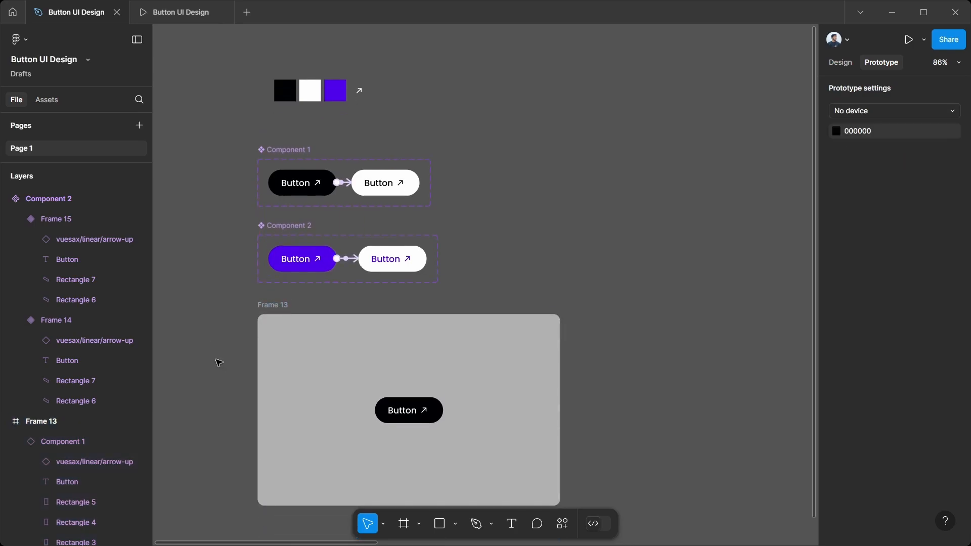
# Step: Place an instance of Component 2 in Frame 13 just below the black button
pyautogui.click(53, 103)
pyautogui.moveTo(103, 191); pyautogui.dragTo(394, 451)
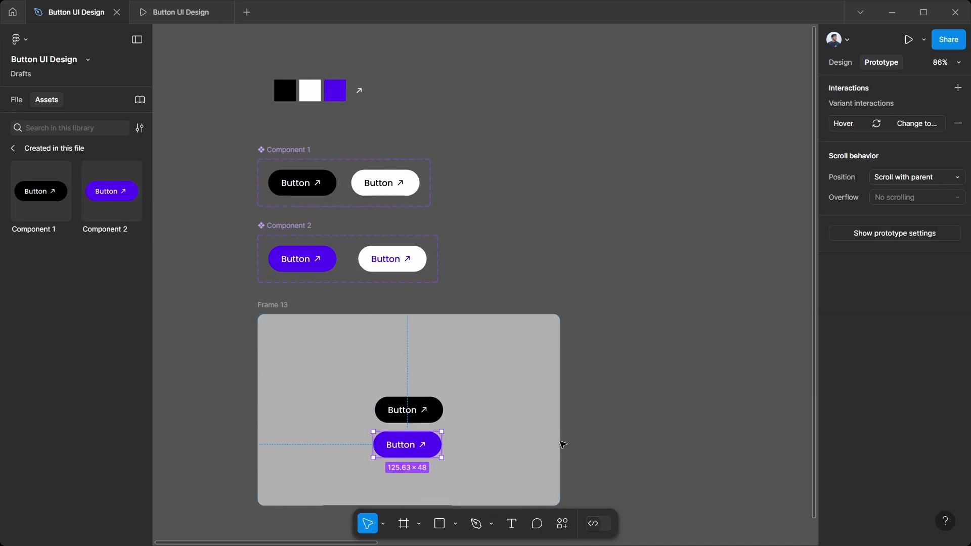
pyautogui.click(489, 445)
# Step: Move the black and purple button instances up together so the pair sits around the middle of Frame 13
pyautogui.click(424, 445)
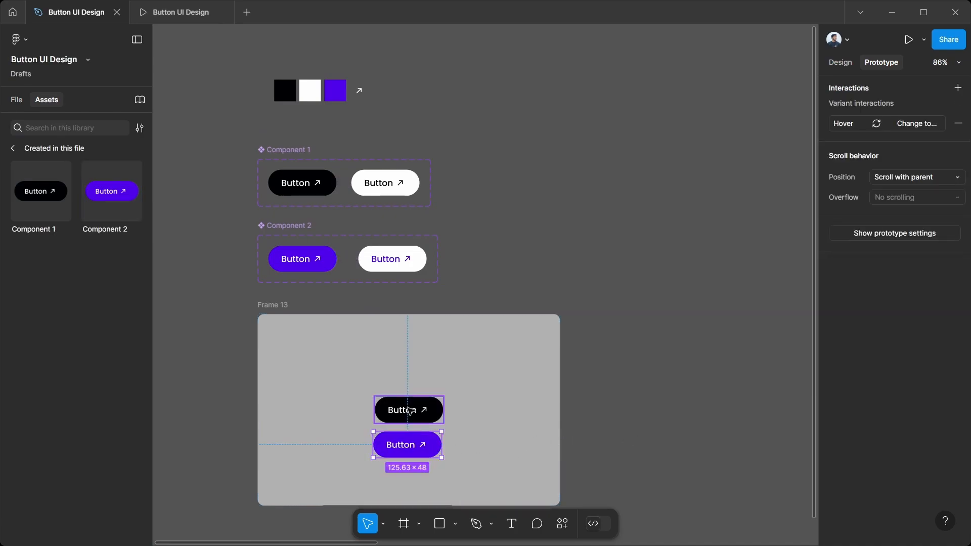
pyautogui.keyDown('shift'); pyautogui.click(409, 409); pyautogui.keyUp('shift')
pyautogui.moveTo(427, 419); pyautogui.dragTo(430, 404)
pyautogui.click(625, 422)
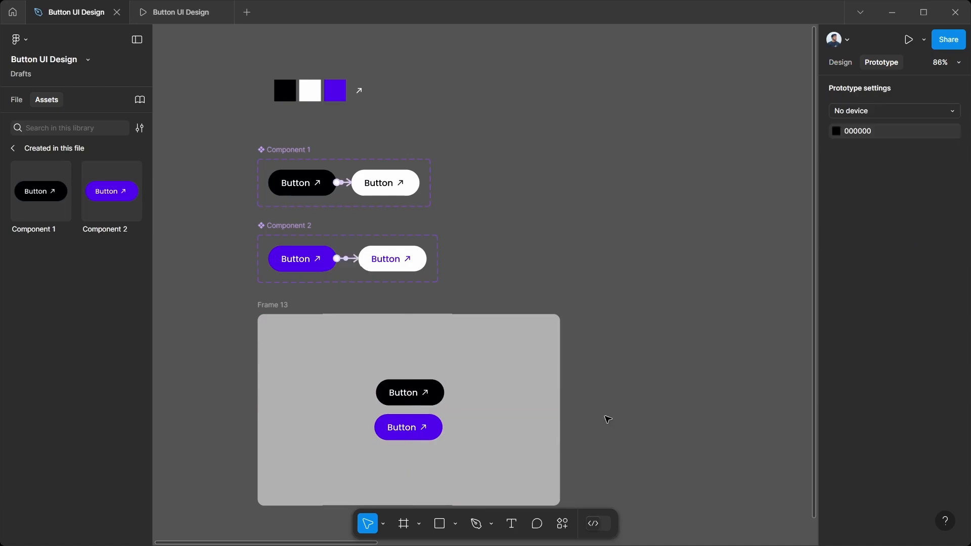
# Step: Open a preview of Frame 13 and reposition the preview window over the middle of the canvas
pyautogui.click(266, 306)
pyautogui.click(926, 41)
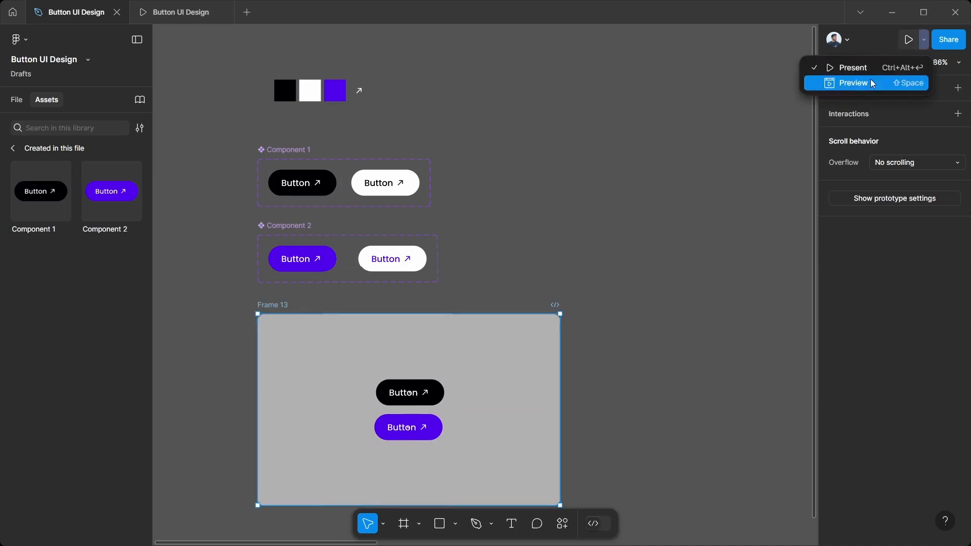
pyautogui.click(855, 87)
pyautogui.moveTo(436, 38); pyautogui.dragTo(500, 116)
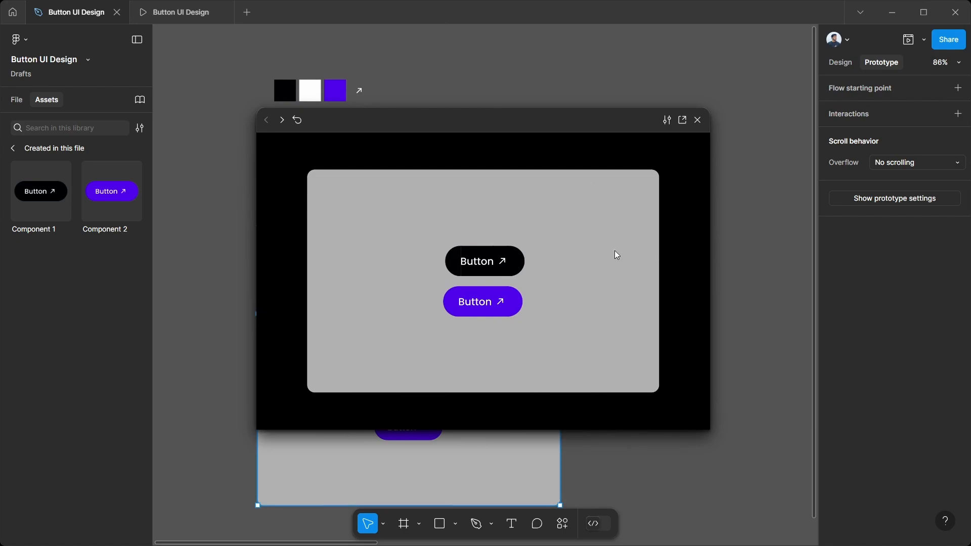